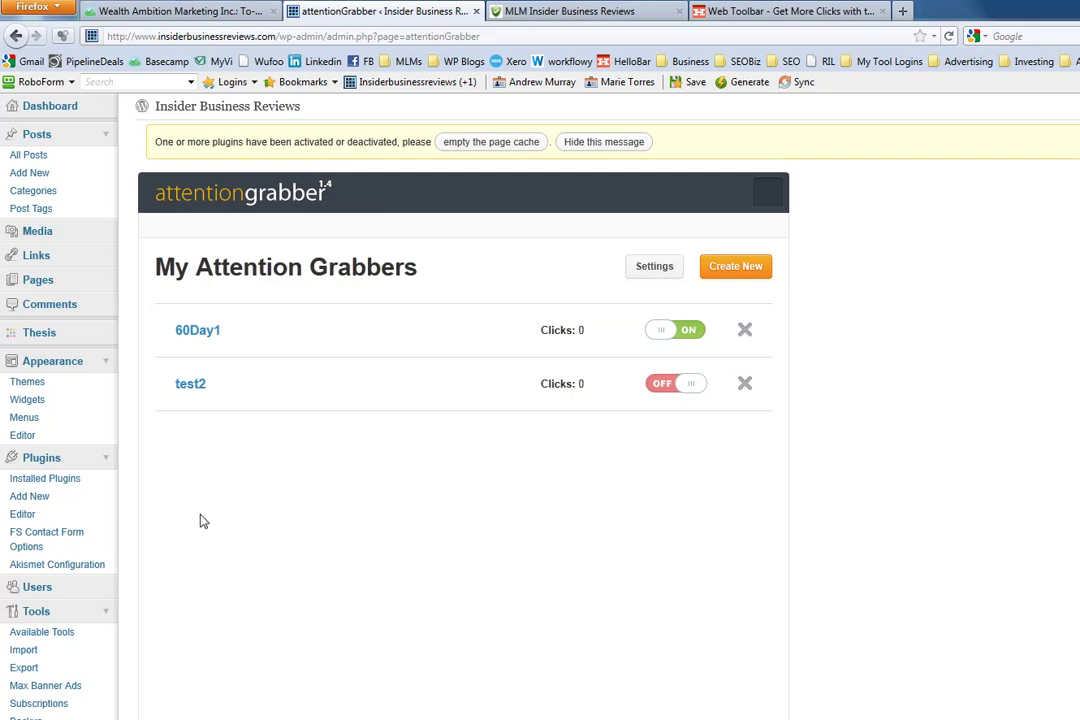
Step: Open the 60Day1 bar and look through its Twitter, Feed RSS and Advanced options
scroll(193, 515, down, 10)
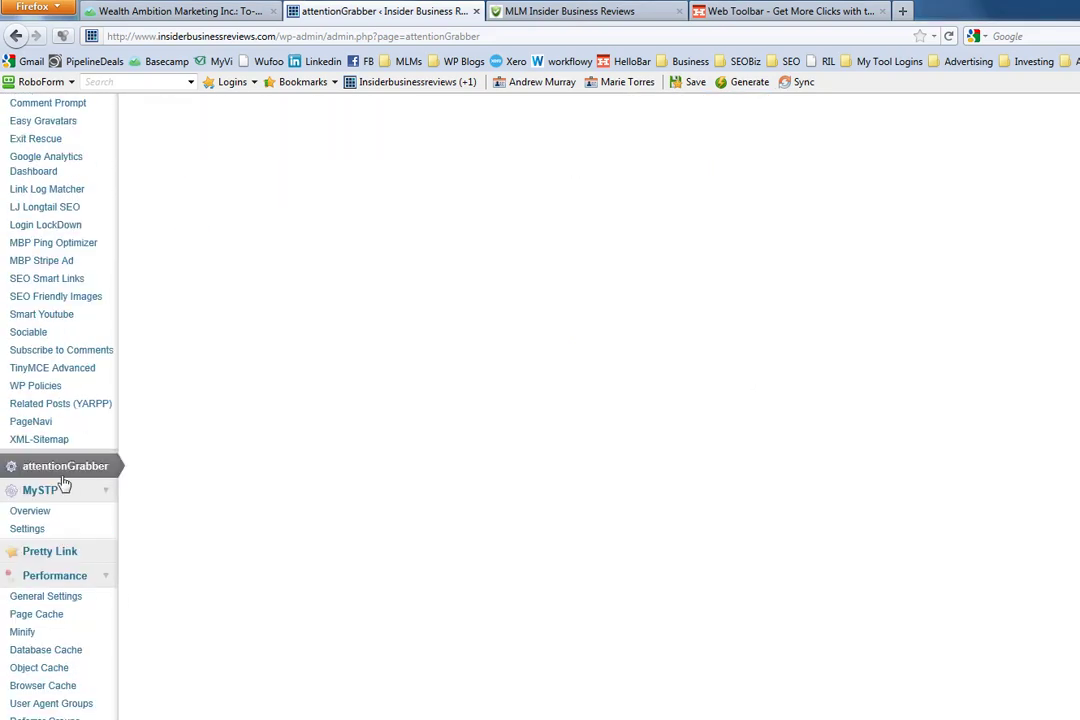
scroll(431, 343, up, 10)
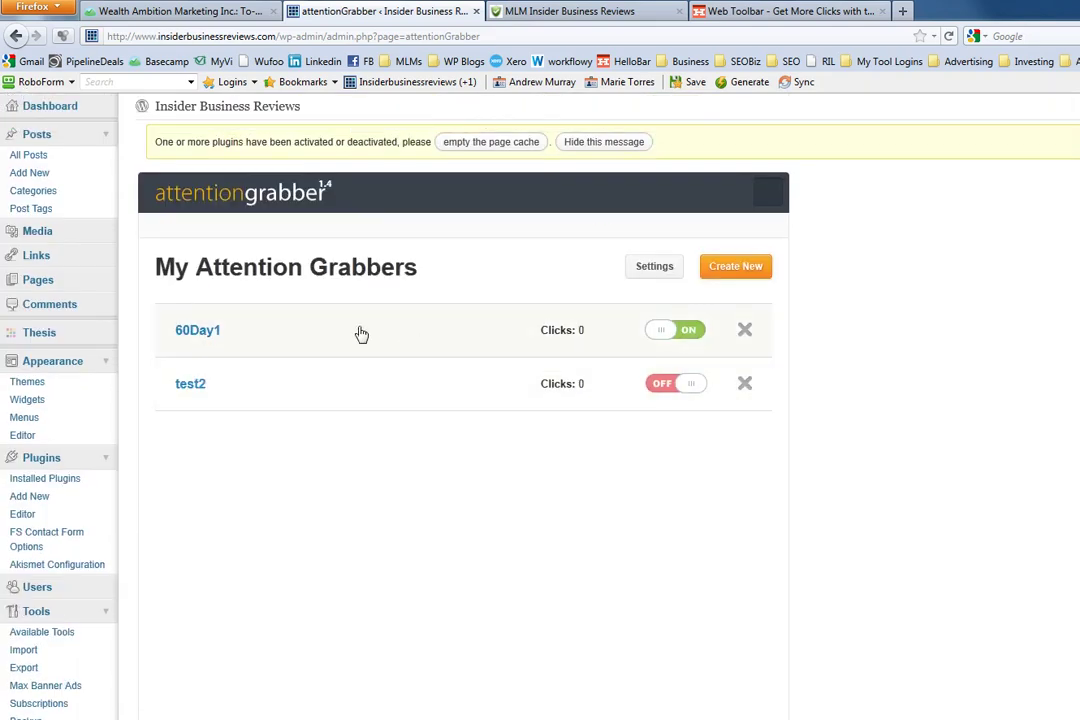
click(200, 332)
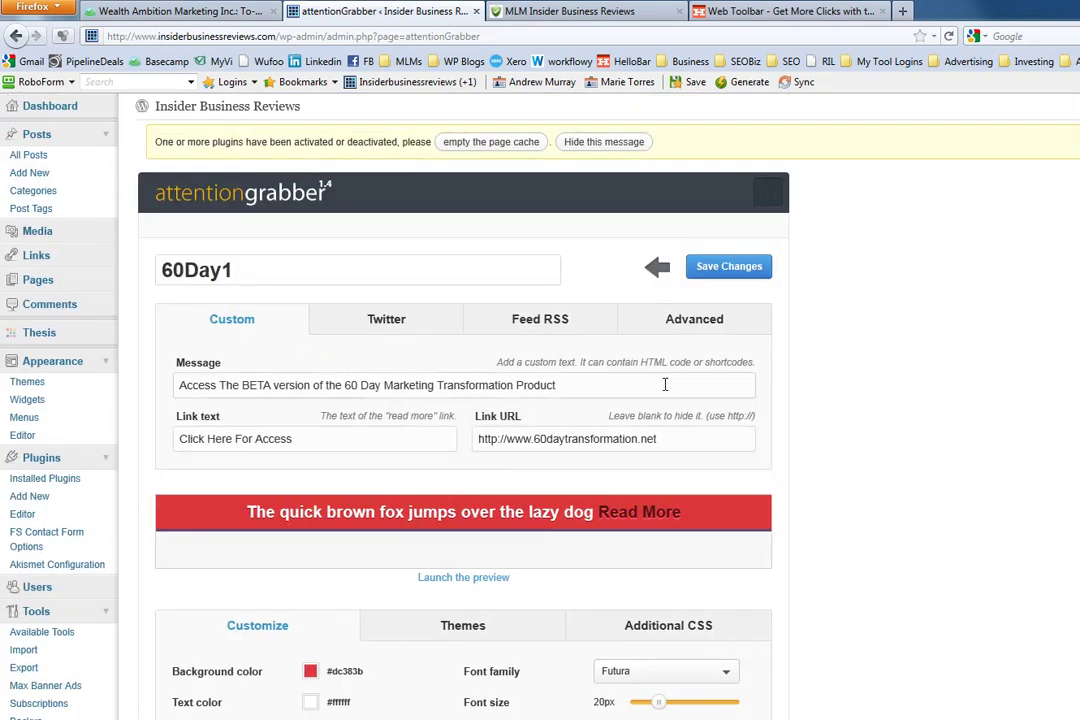
scroll(665, 384, down, 2)
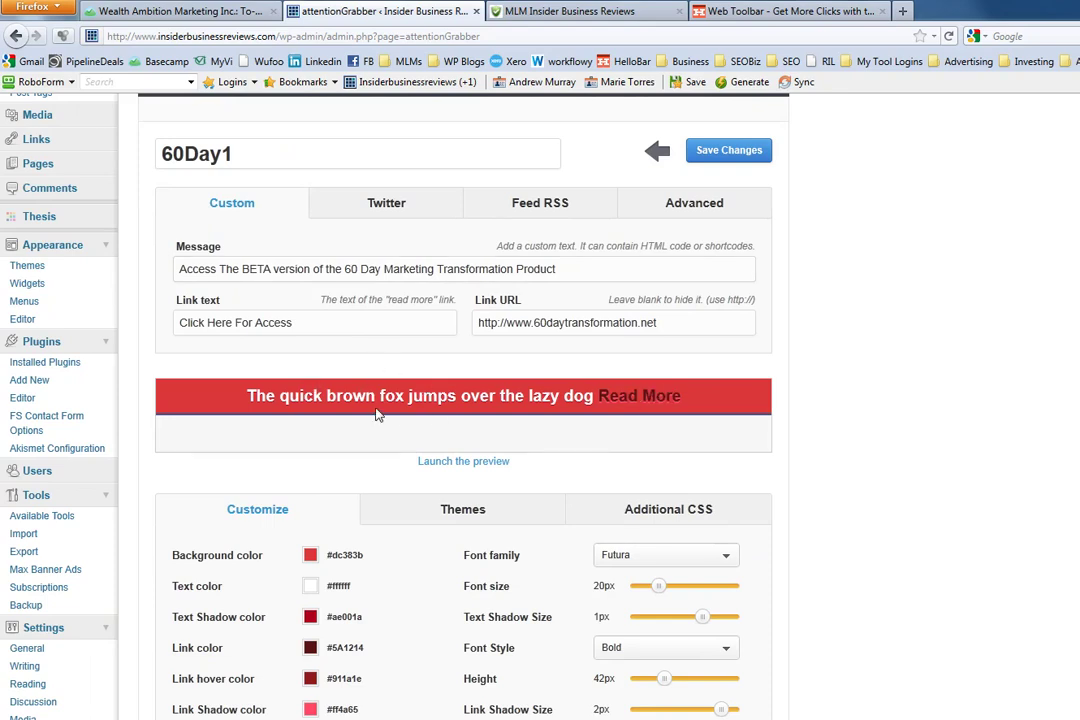
click(366, 208)
click(546, 207)
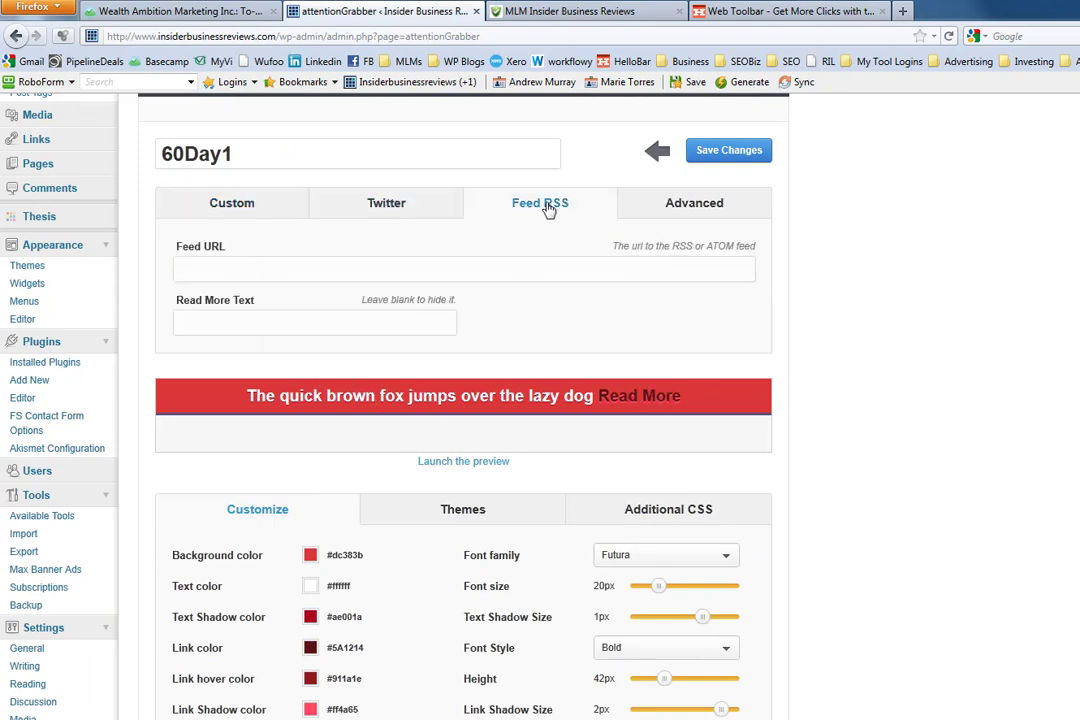
click(686, 209)
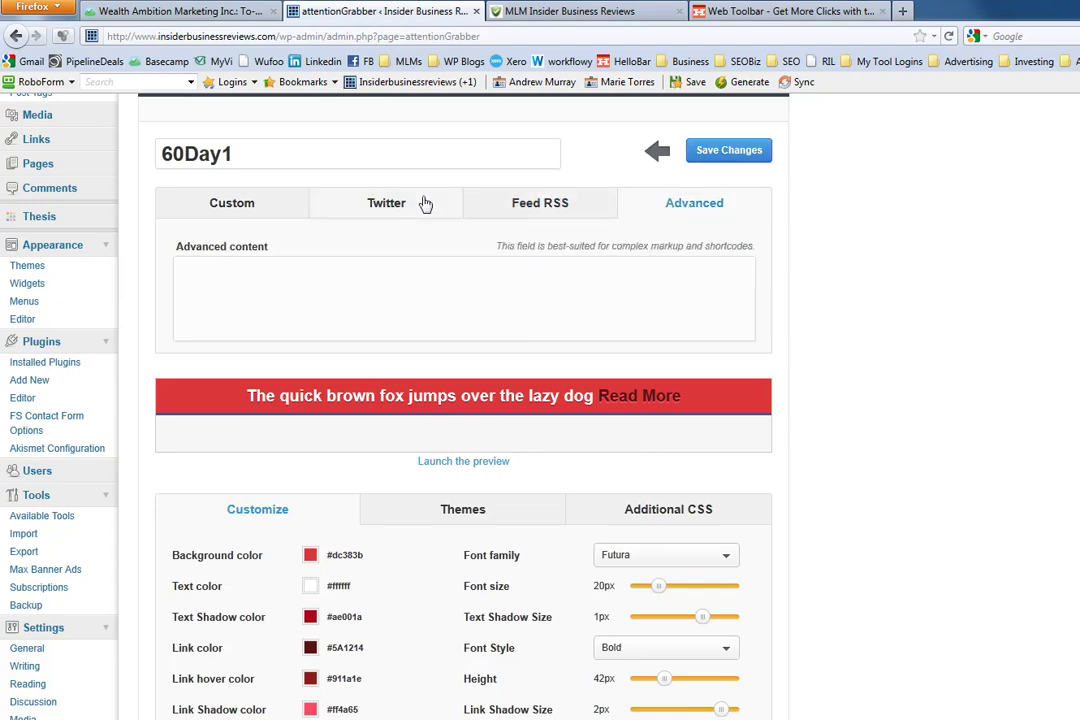
click(252, 214)
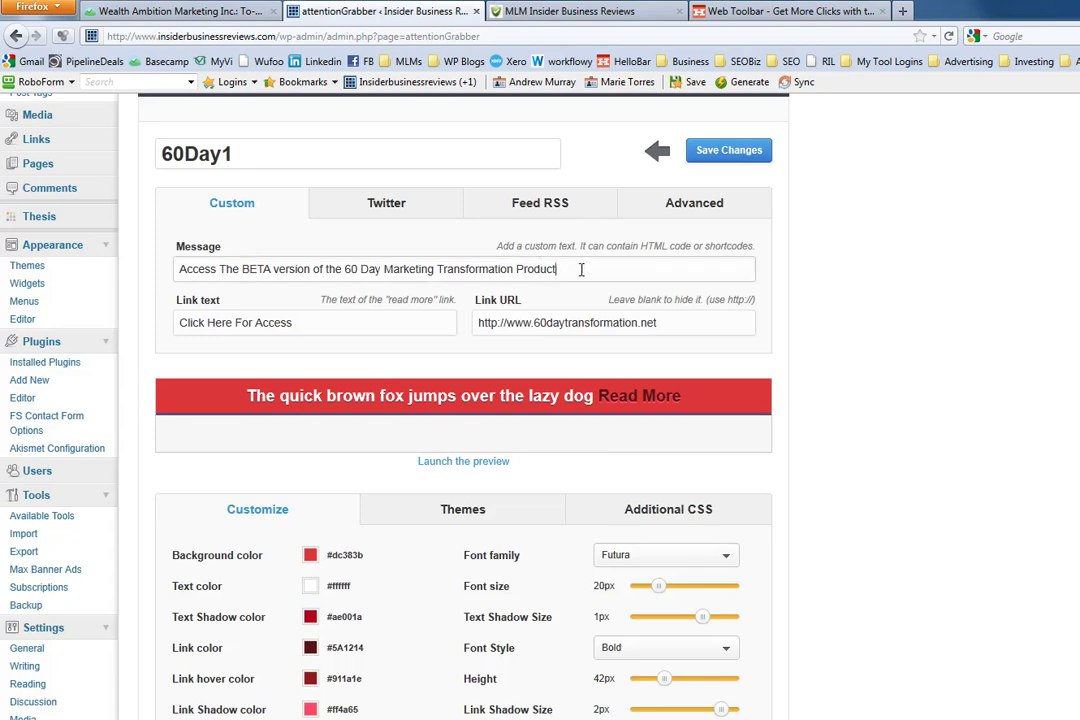
Step: Copy the bar's whole message text and save the 60Day1 settings
drag(615, 268, 172, 236)
right_click(228, 275)
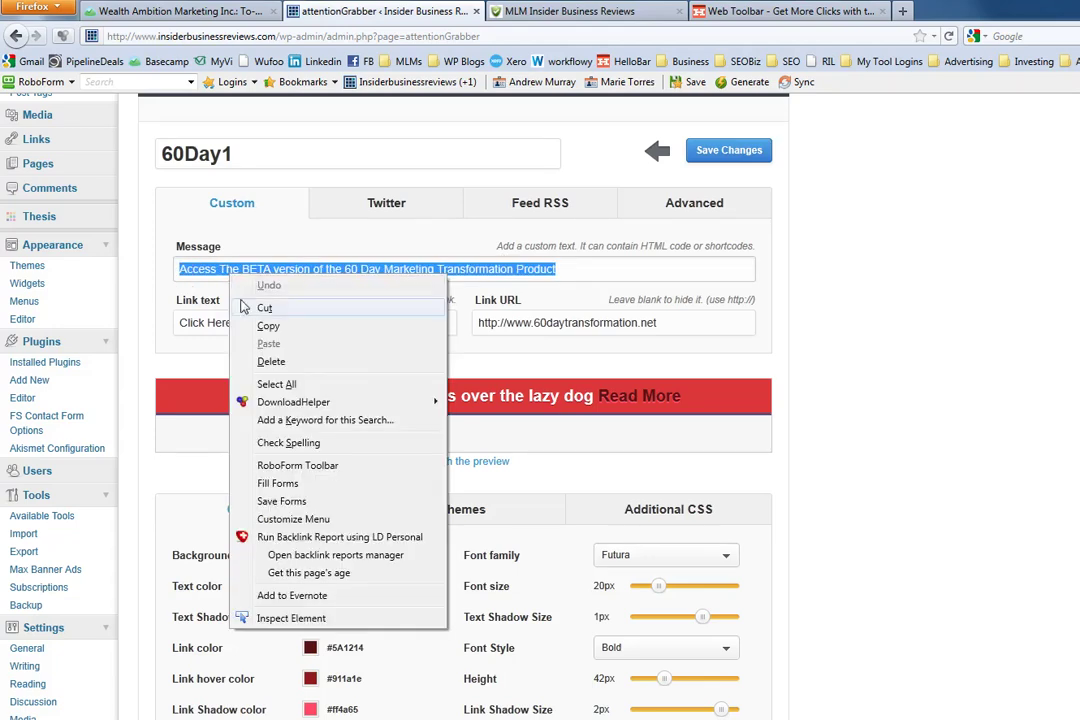
click(262, 326)
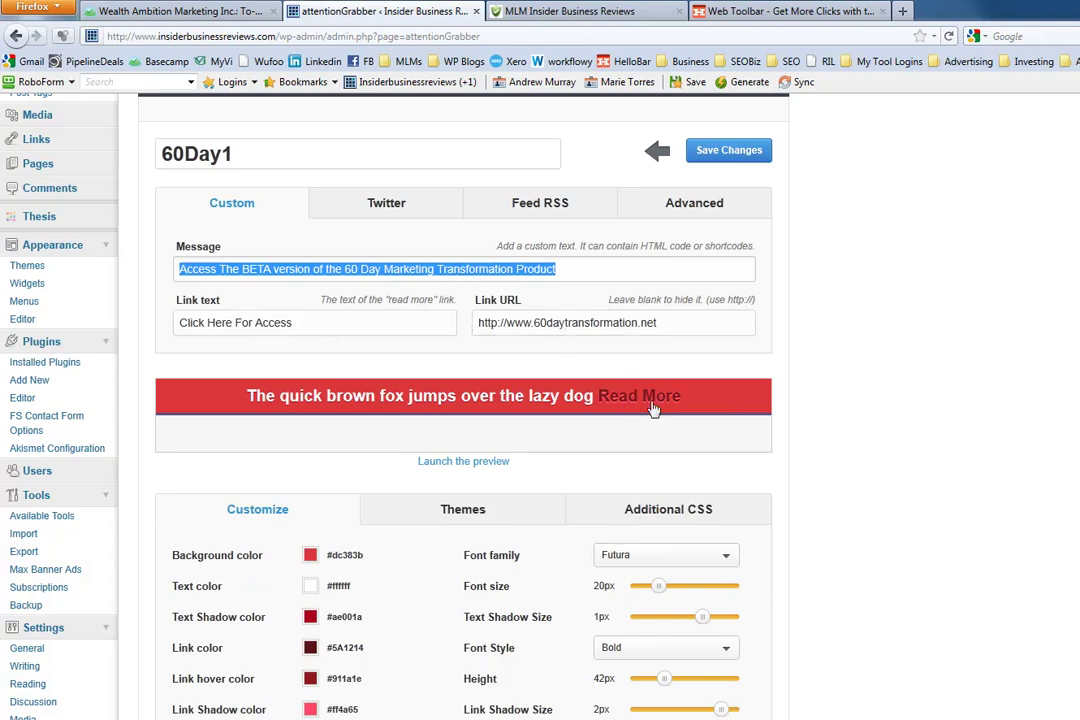
scroll(536, 498, down, 2)
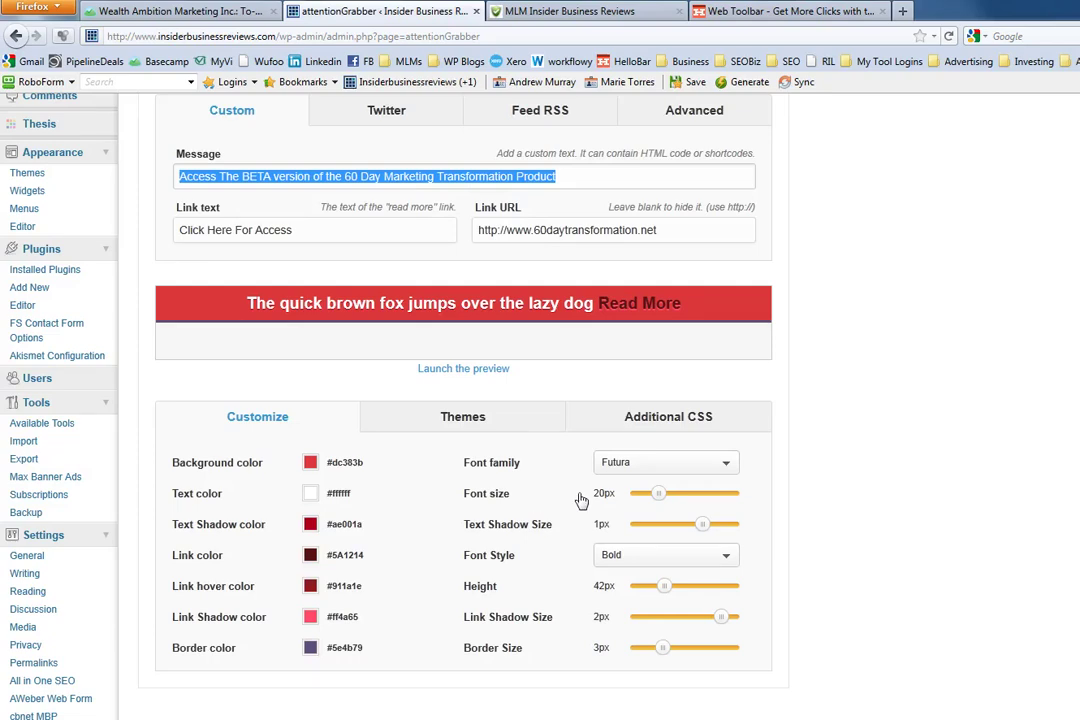
scroll(581, 500, up, 4)
click(725, 250)
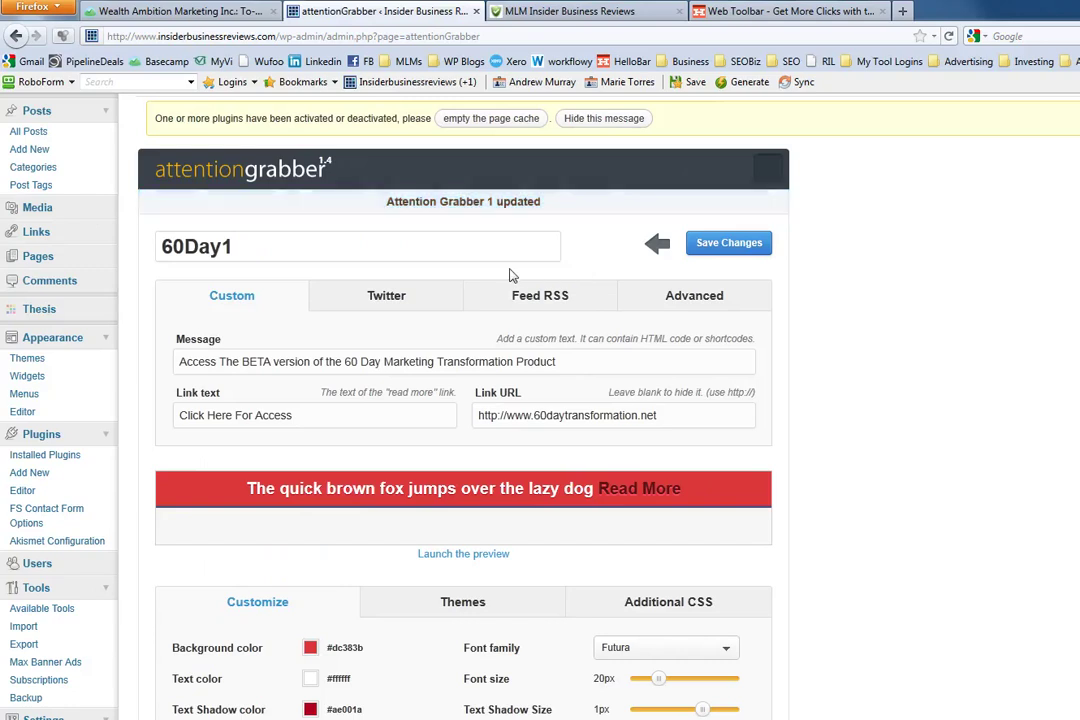
Step: Leave the 60Day1 editor for the My Attention Grabbers list via the attentionGrabber menu
scroll(393, 358, up, 1)
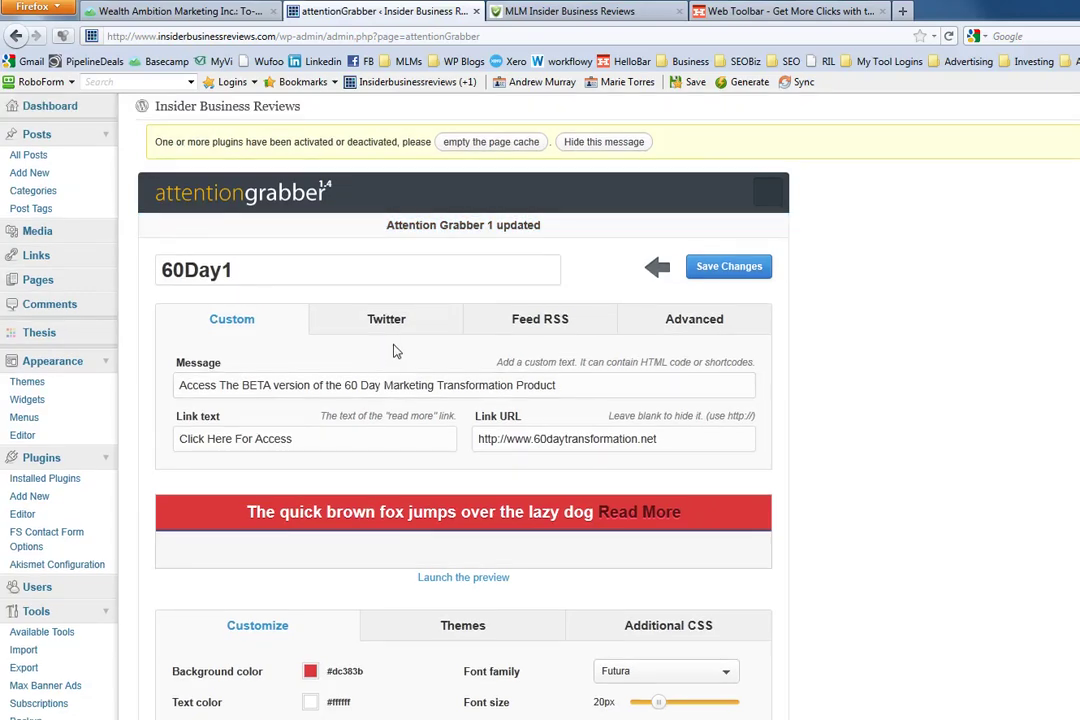
scroll(386, 361, down, 5)
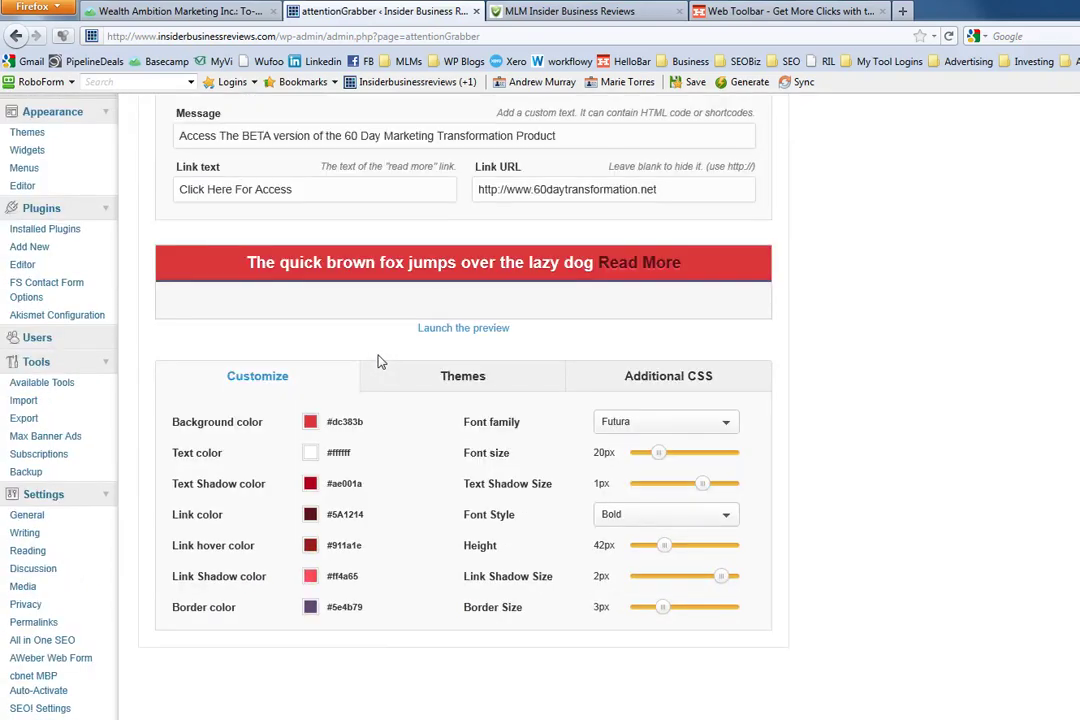
scroll(380, 362, up, 4)
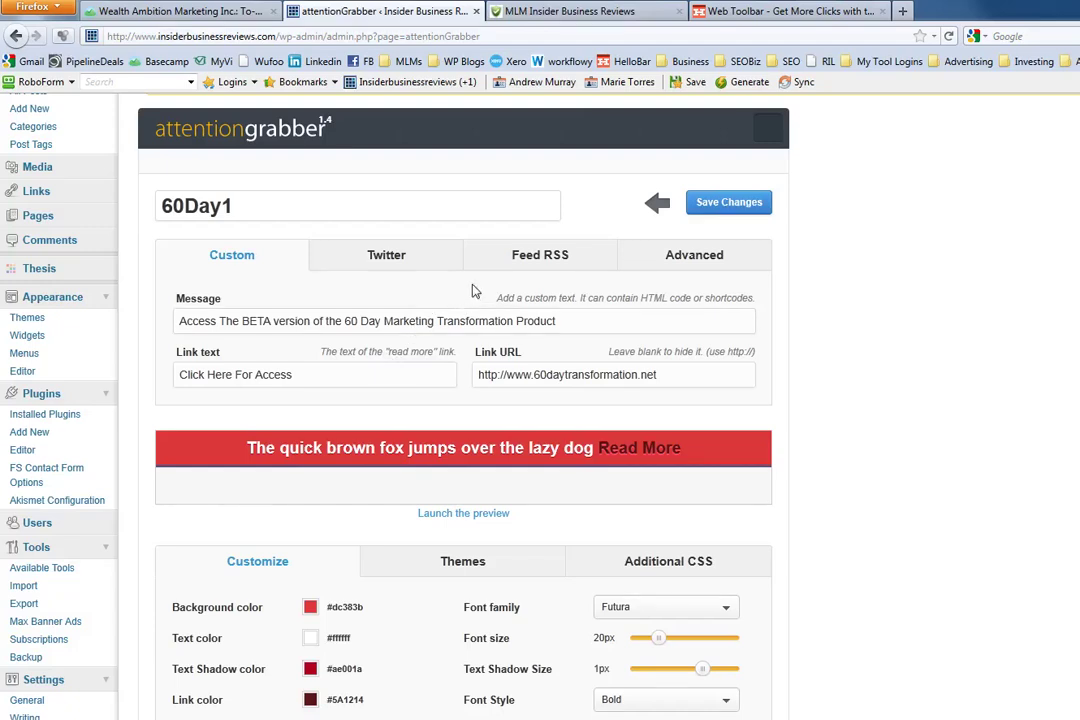
scroll(277, 313, down, 14)
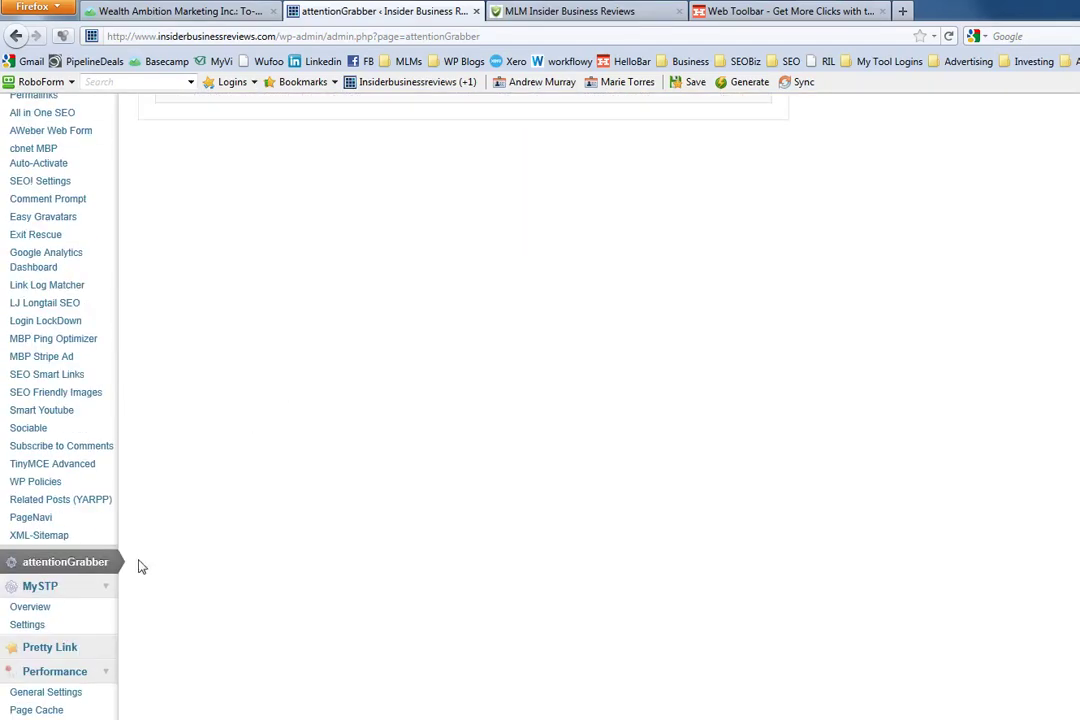
click(85, 570)
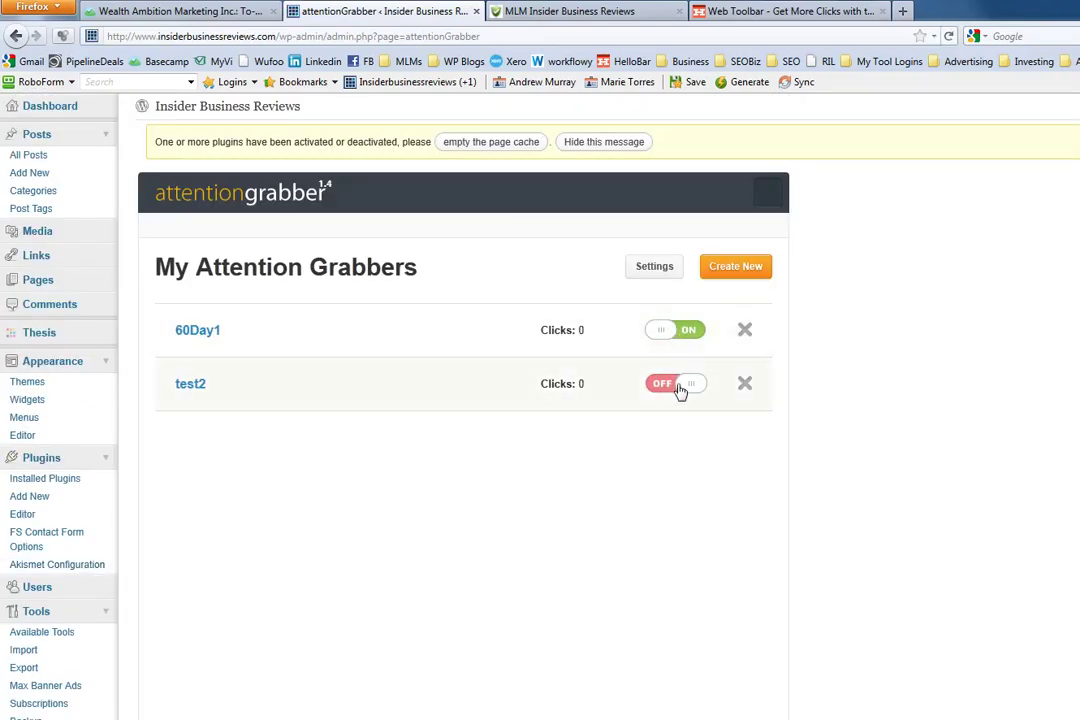
Step: Delete the test2 notification bar
click(745, 383)
click(680, 384)
click(655, 267)
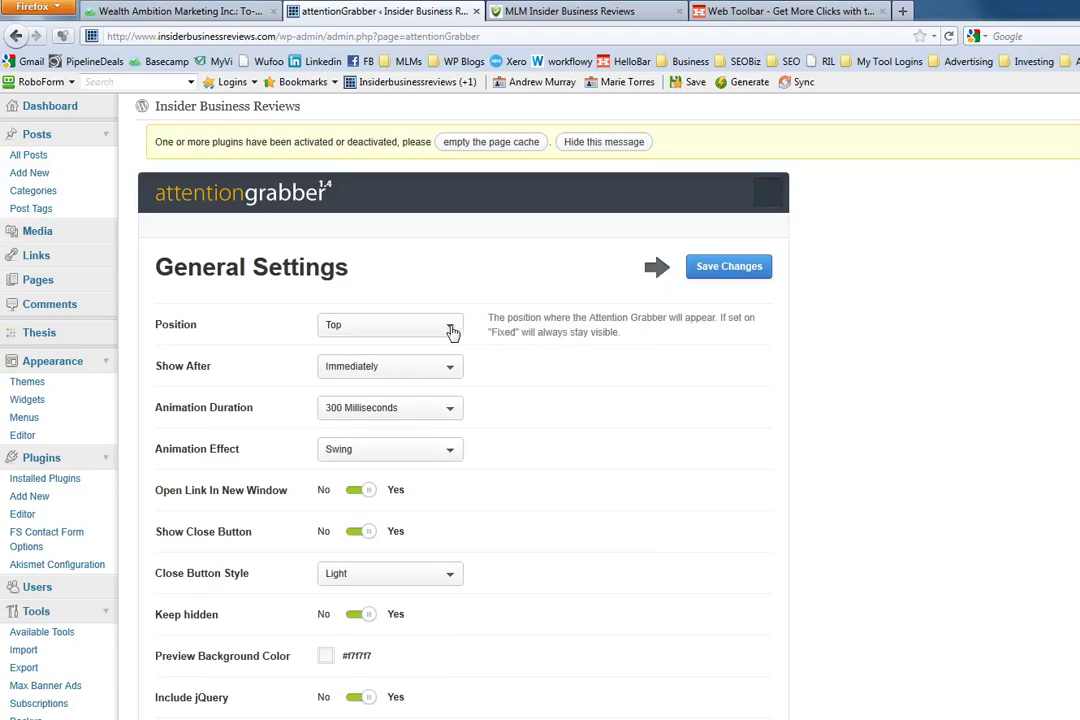
Step: Save general settings with Bounce animation, Show Close Button No and Keep hidden No
click(448, 451)
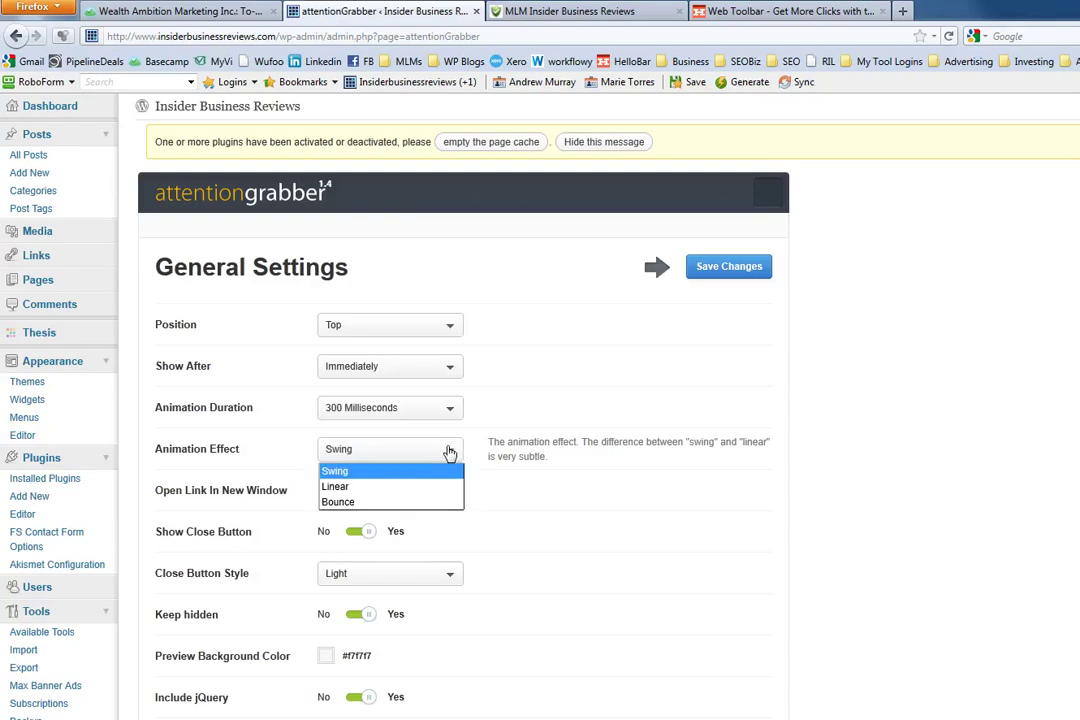
click(424, 502)
scroll(511, 462, down, 2)
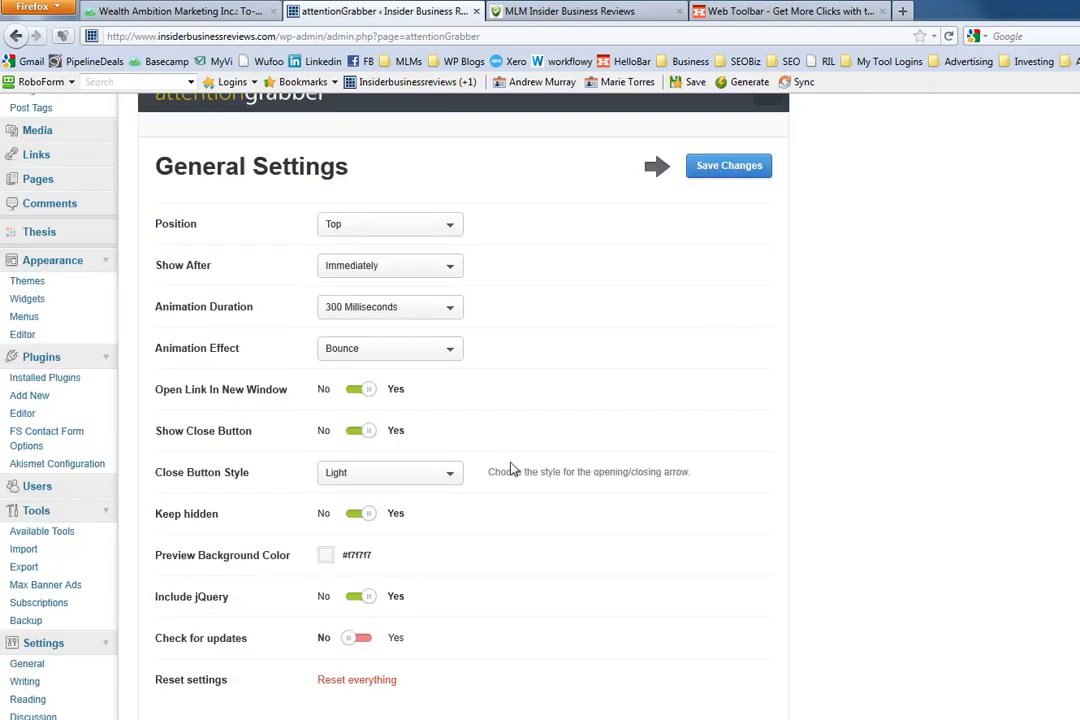
click(356, 431)
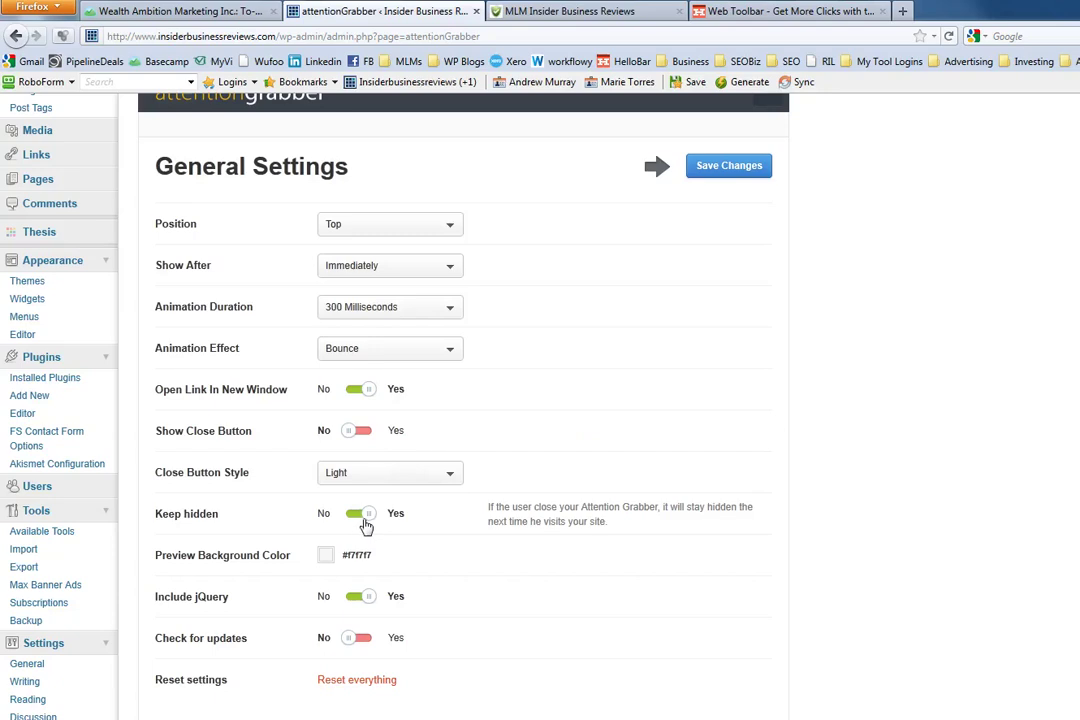
click(357, 517)
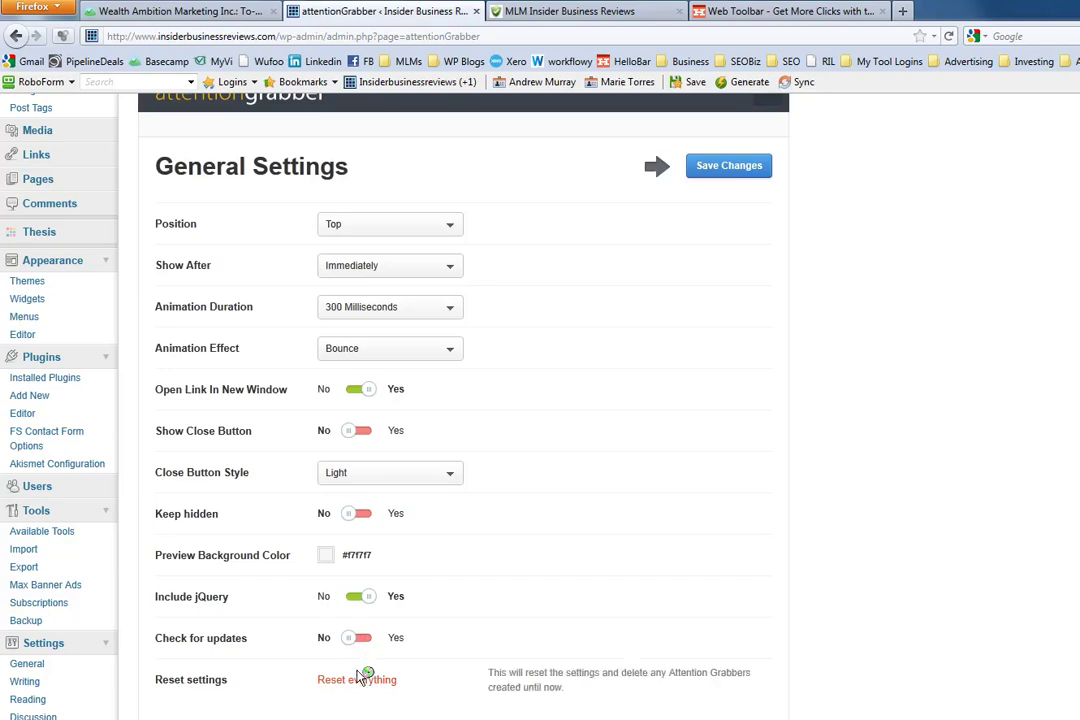
scroll(354, 622, down, 5)
scroll(345, 600, up, 5)
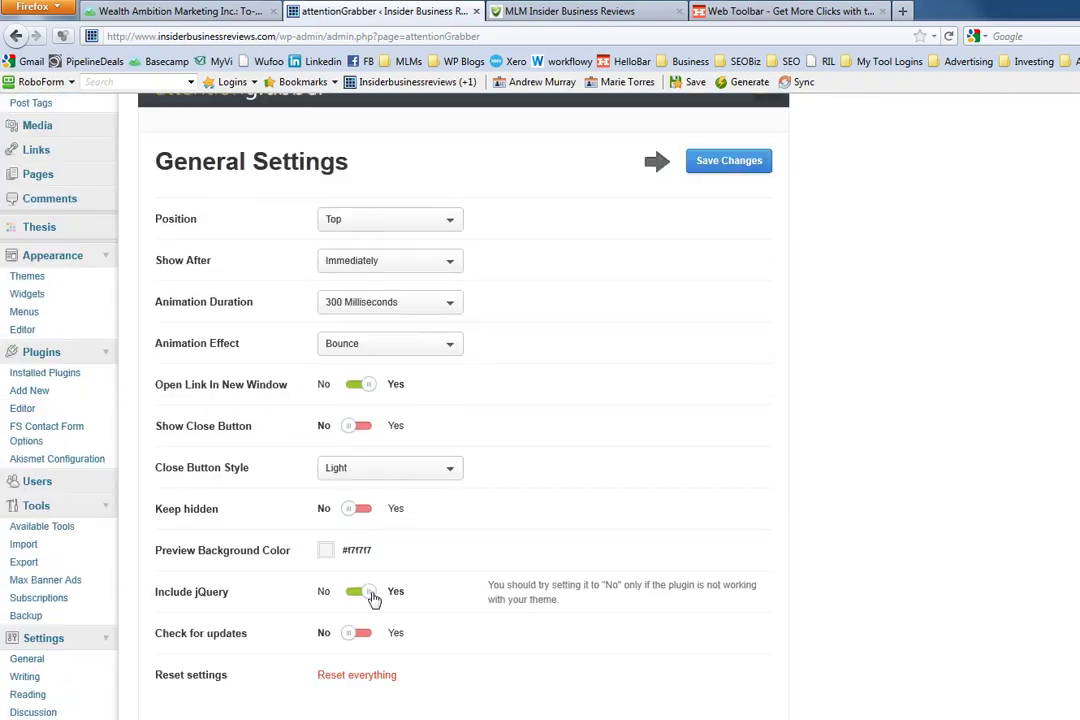
click(722, 172)
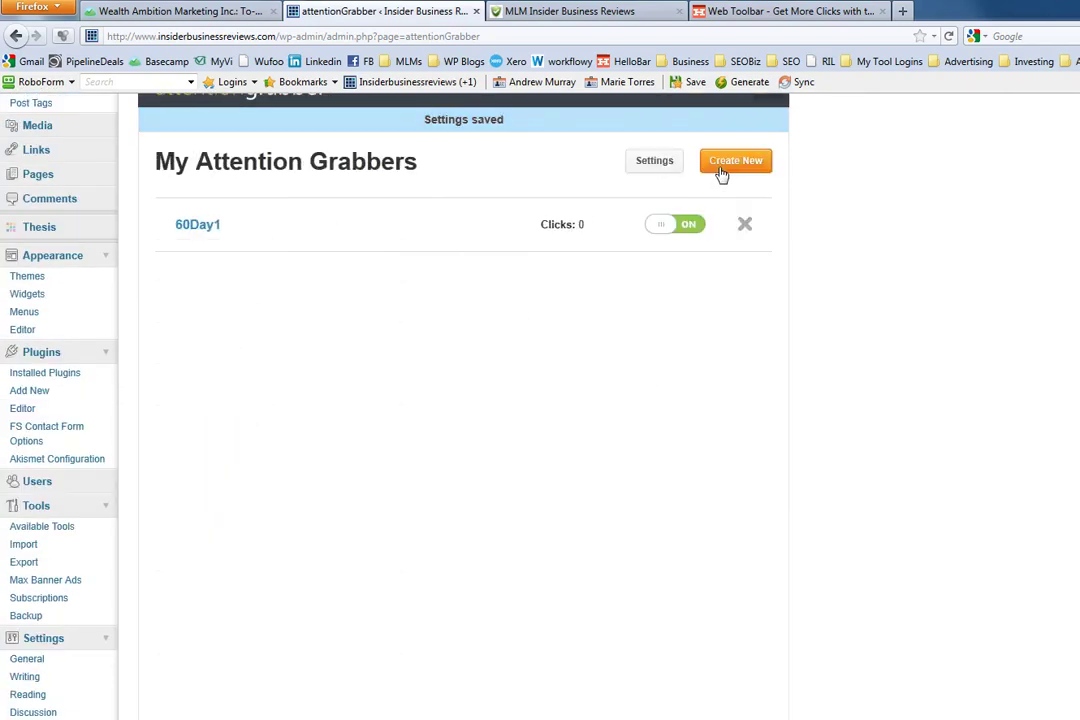
Step: Reopen the 60Day1 bar and preview it on the site
click(199, 226)
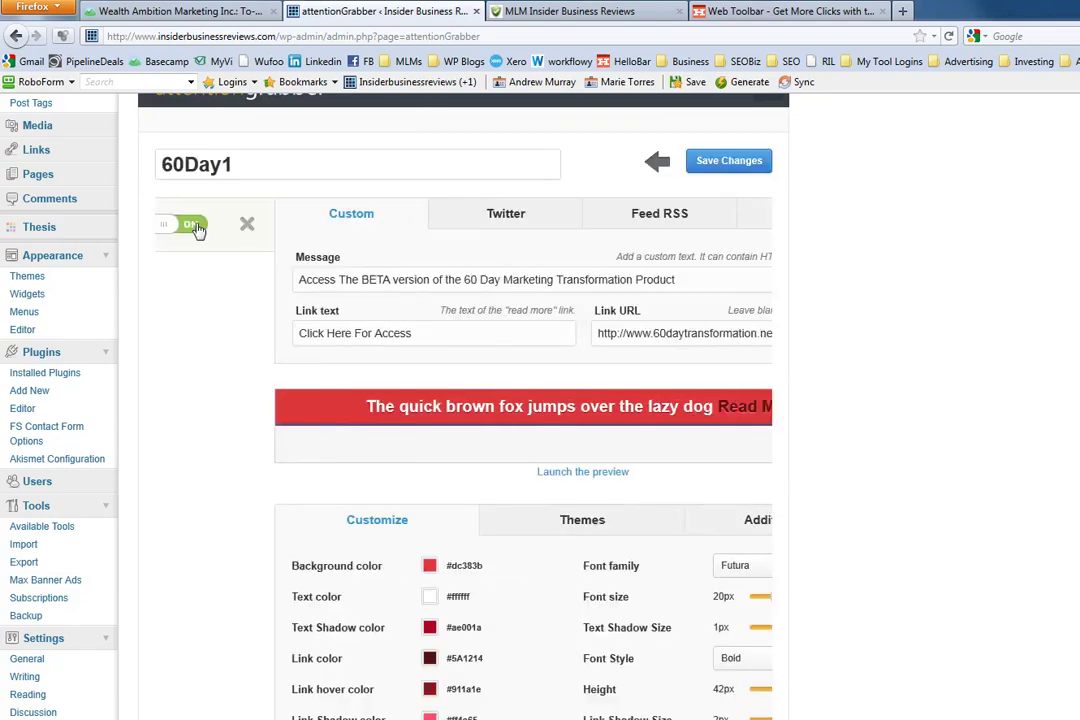
scroll(268, 235, down, 2)
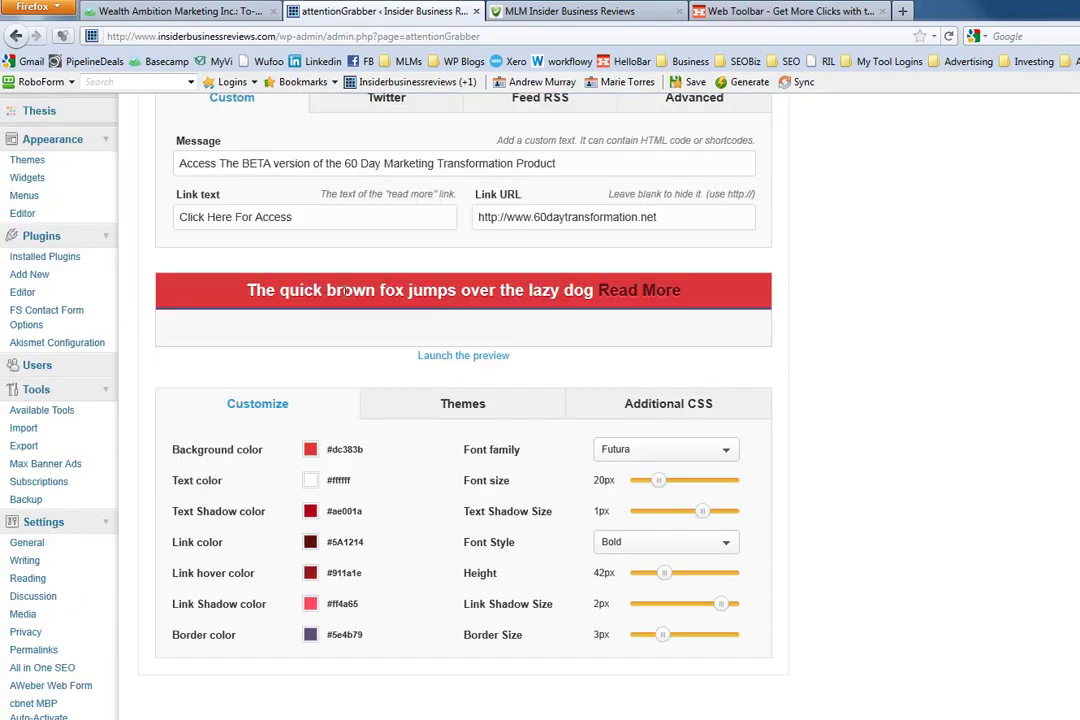
click(482, 358)
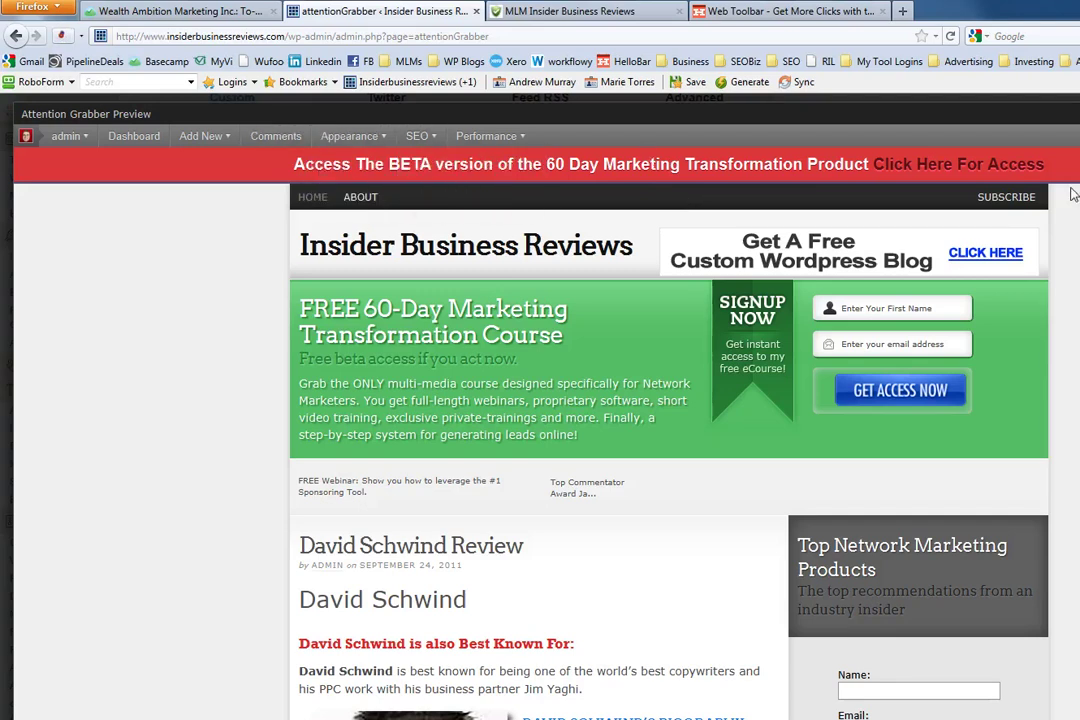
mouse_move(460, 136)
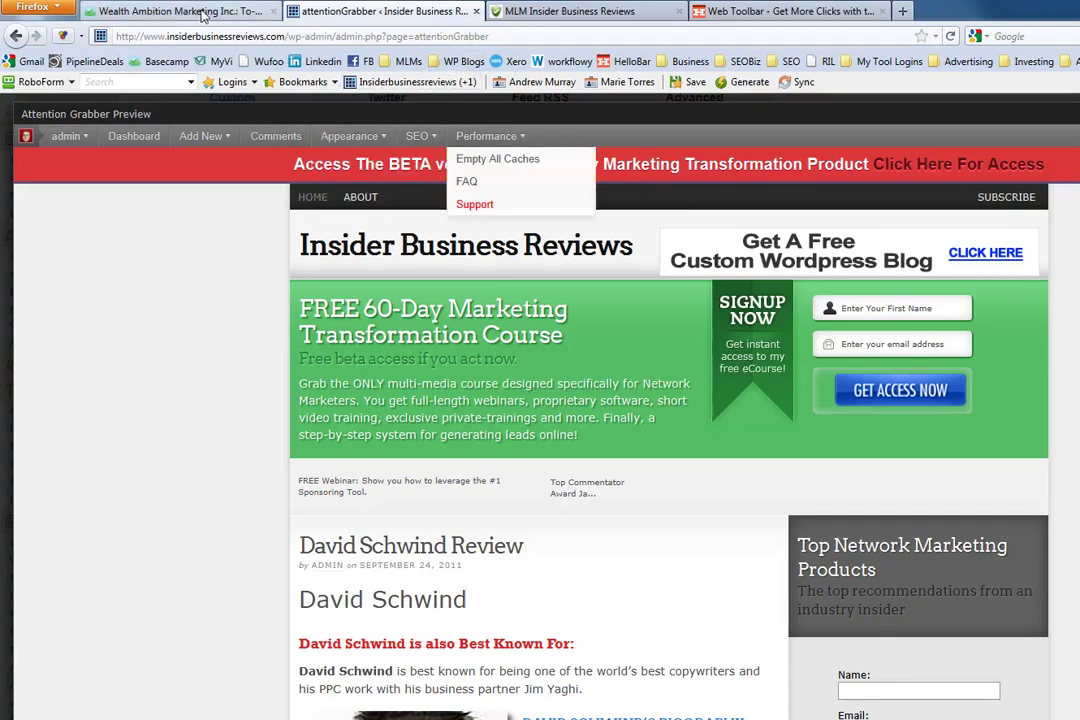
key(Escape)
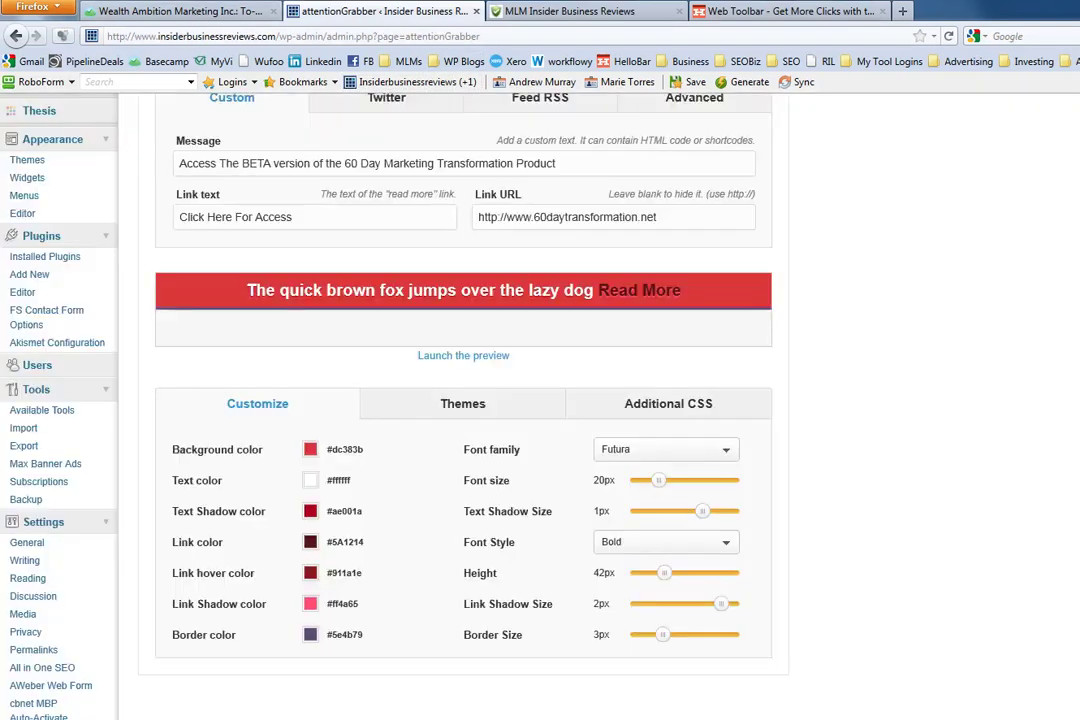
scroll(651, 381, up, 4)
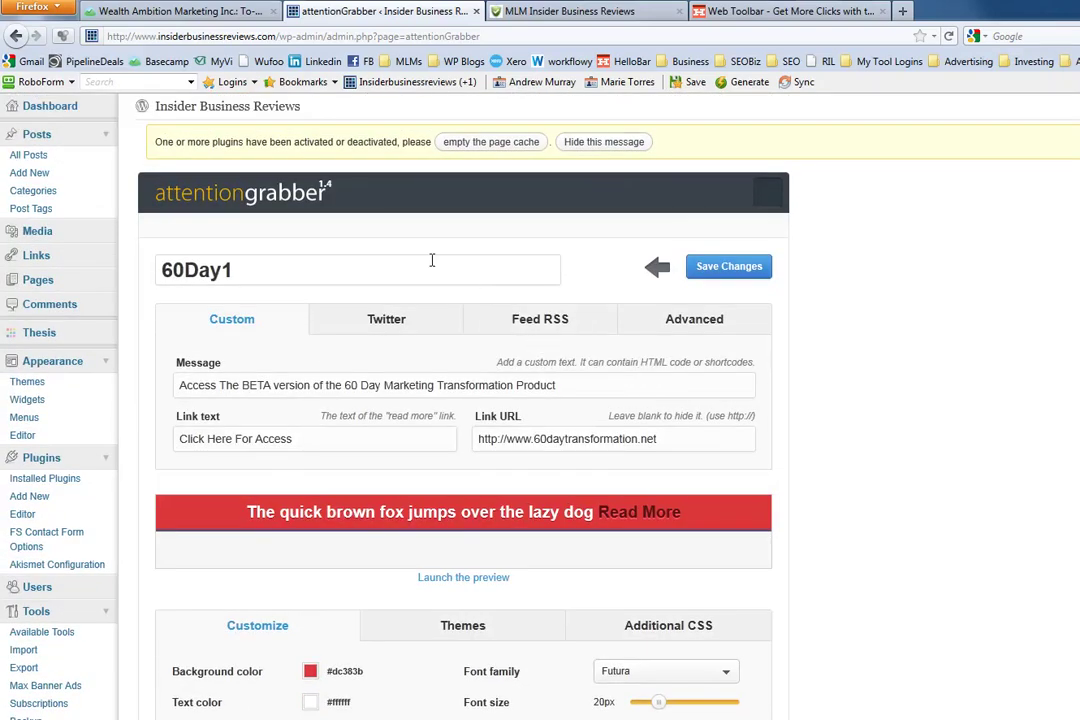
Step: Save 60Day1 and go back to the attention grabbers list
click(727, 268)
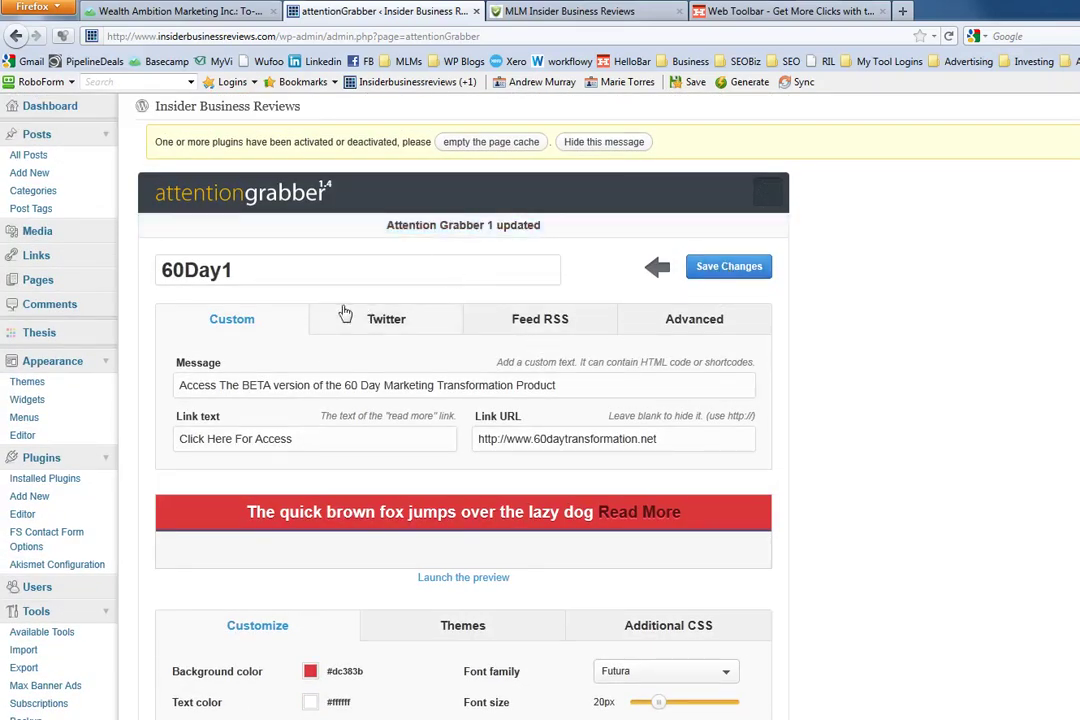
scroll(174, 542, down, 10)
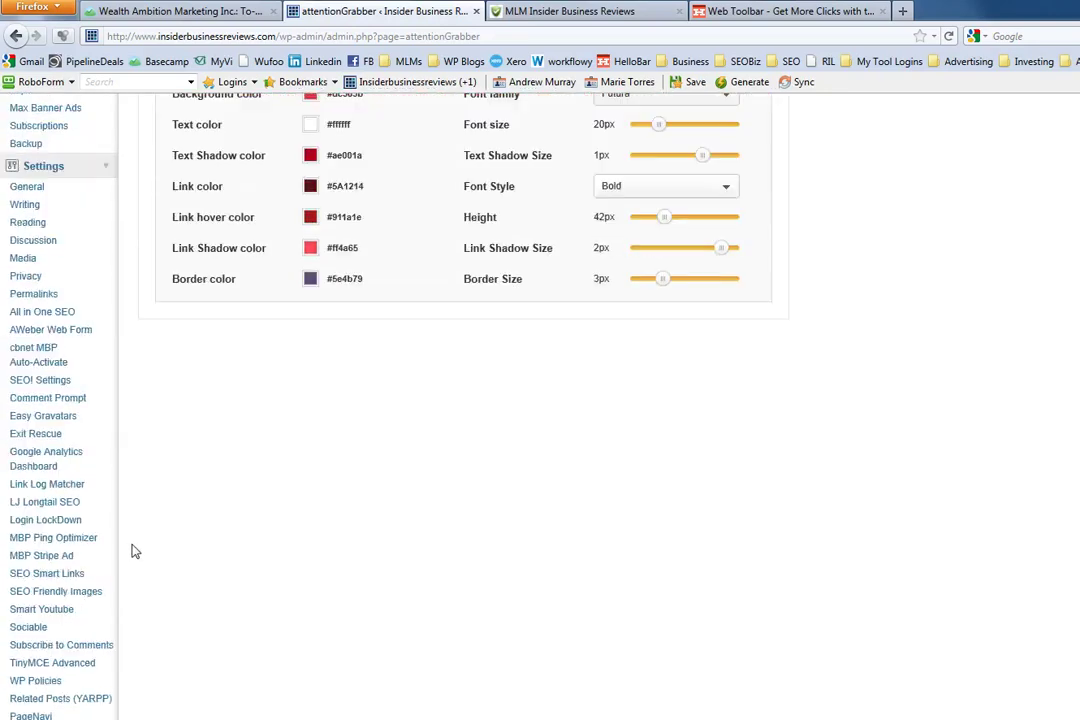
scroll(130, 551, down, 5)
click(56, 490)
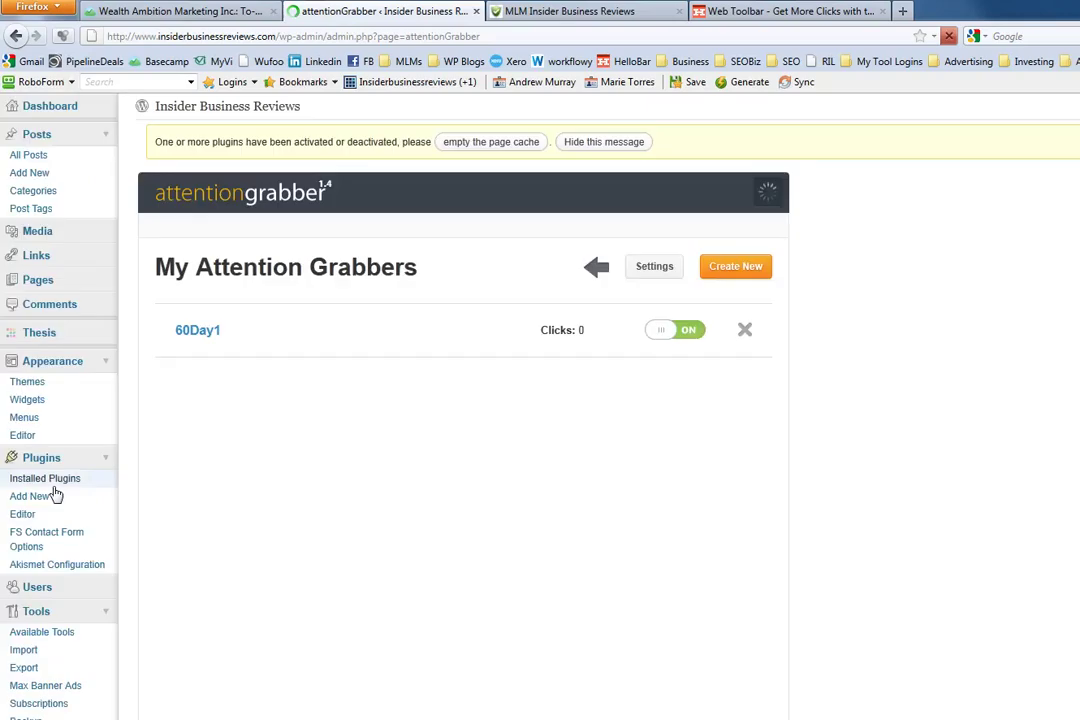
Step: Create a new attention grabber named 60Day2
click(724, 266)
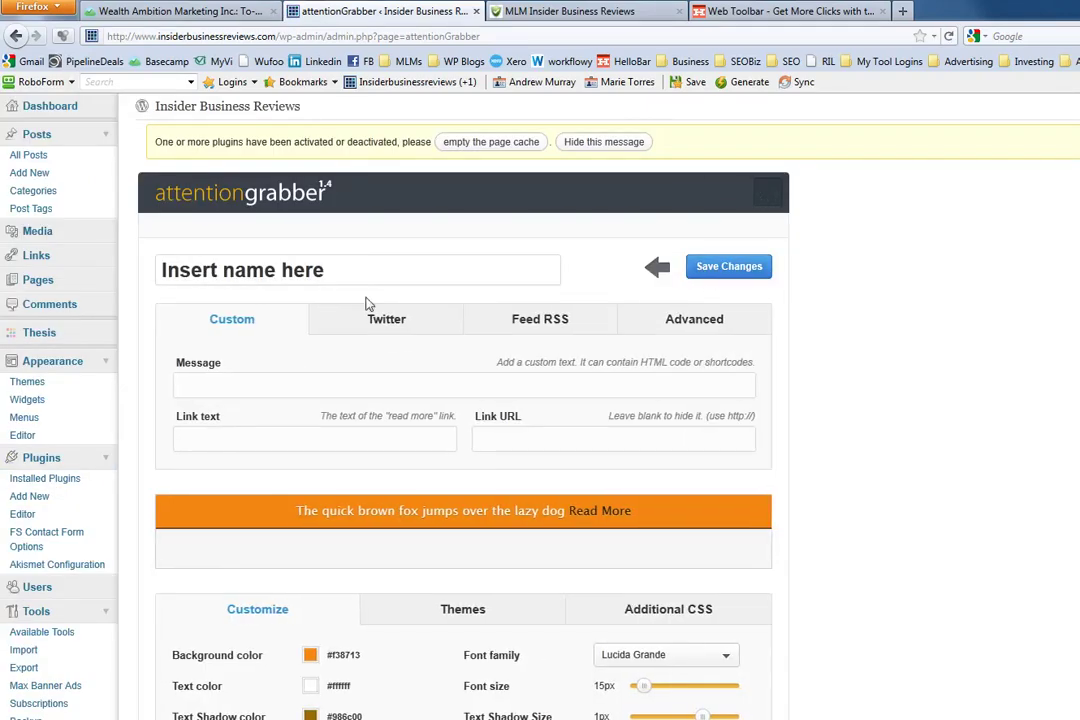
click(260, 272)
text(50)
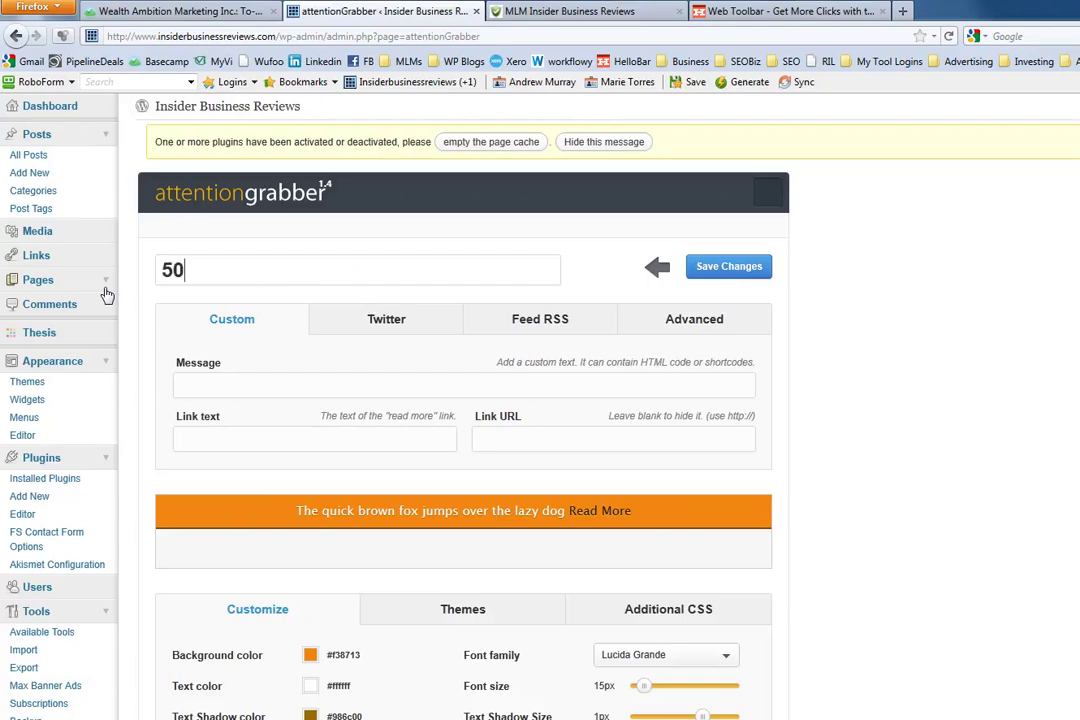
key(BackSpace)
key(BackSpace)
text(60Day2)
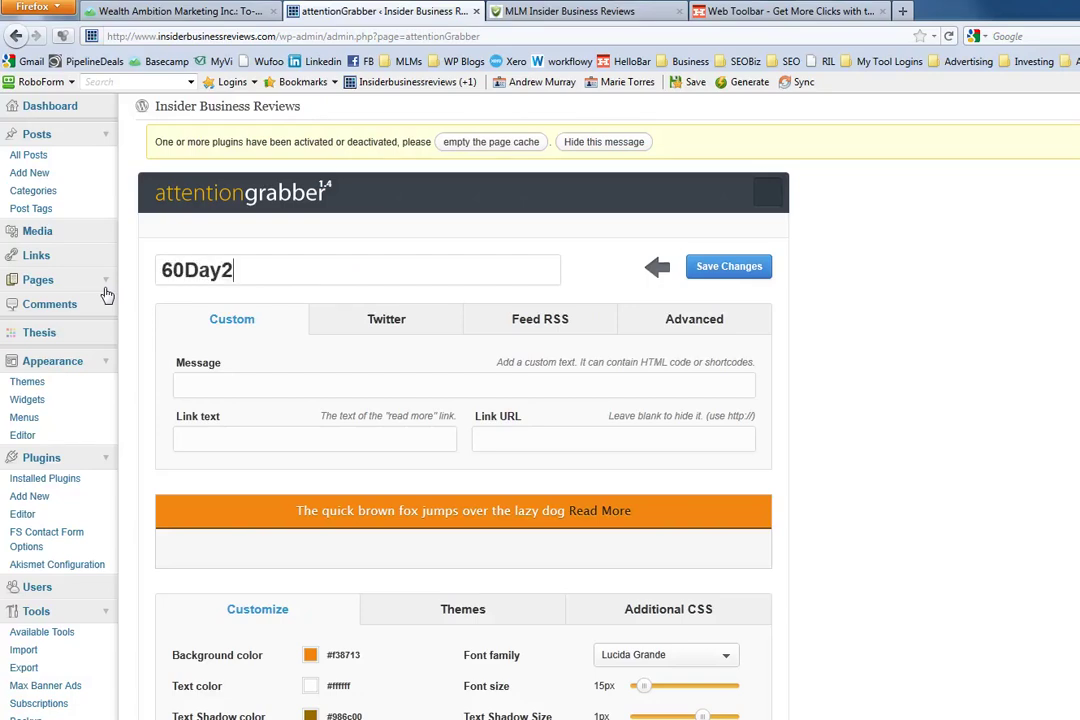
Step: Give it message 'Learn Lead Generation (For FREE!)', link text 'Click To Access' and the 60daytransformation.net URL
click(234, 386)
right_click(235, 386)
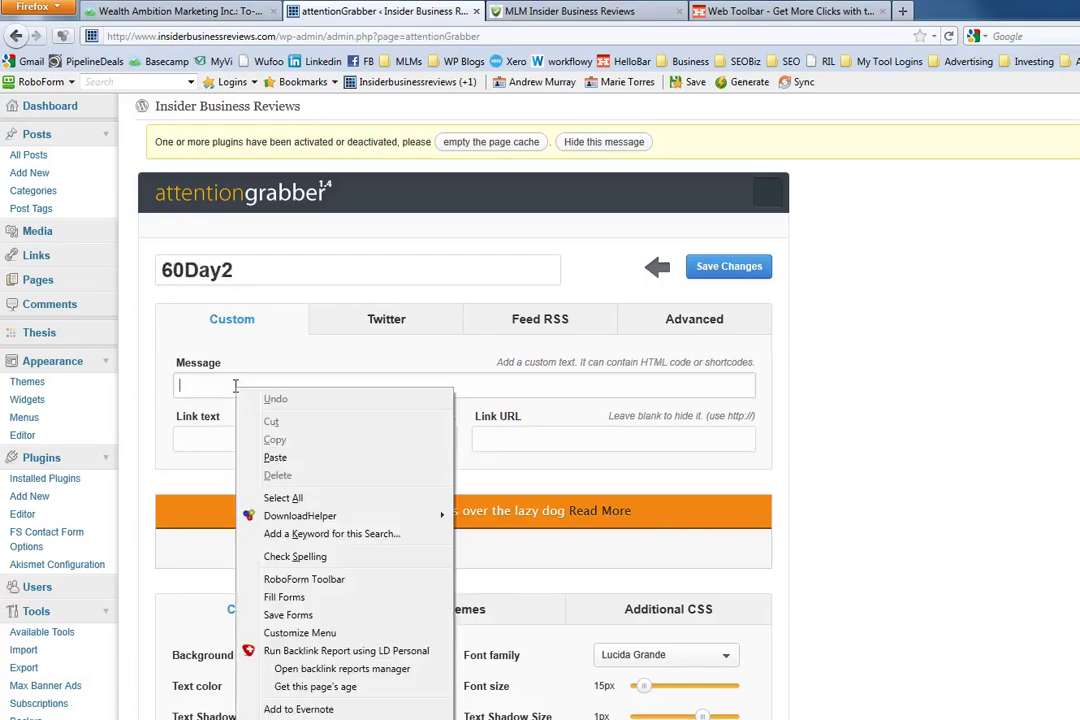
click(277, 456)
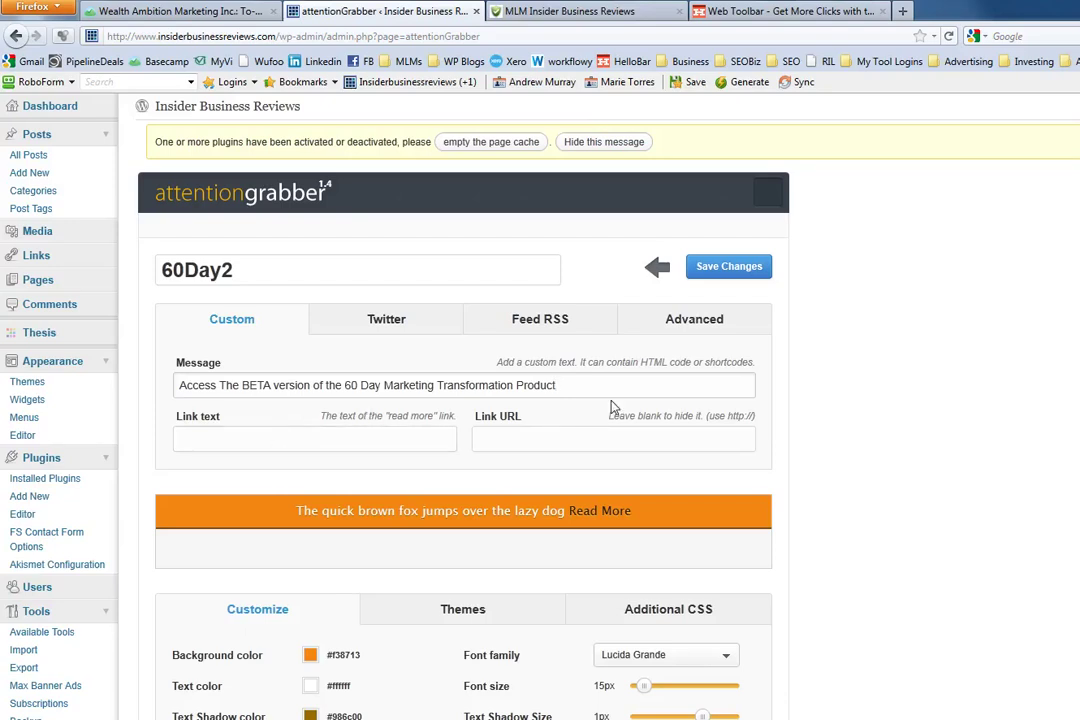
drag(577, 386, 182, 388)
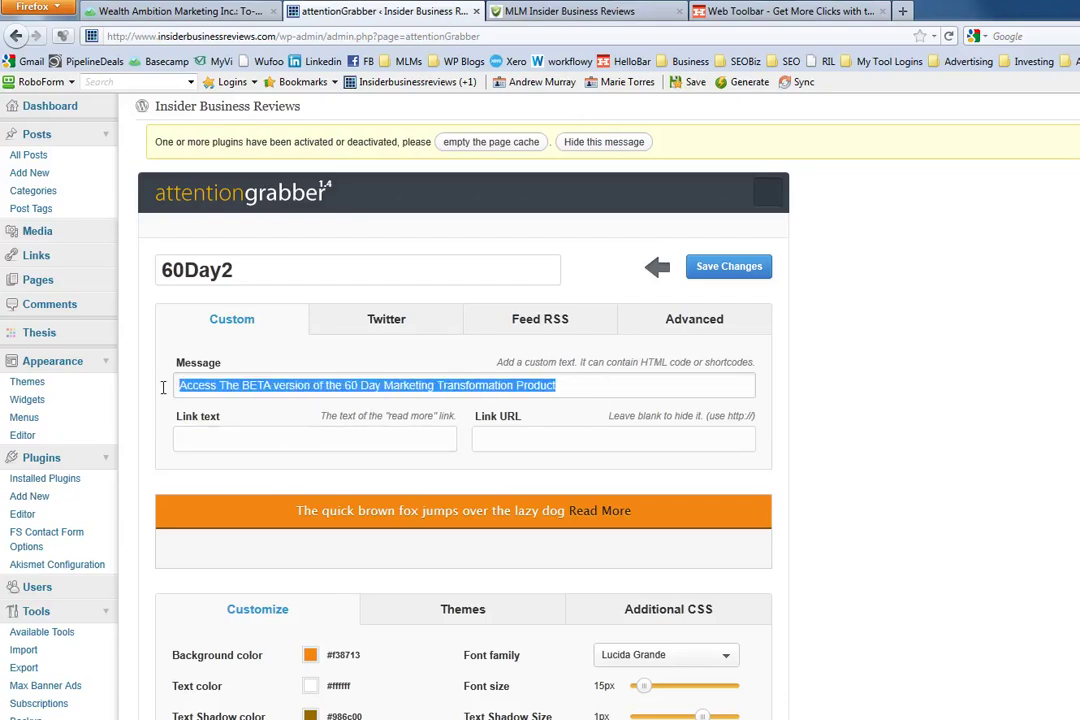
text(Learn Lead)
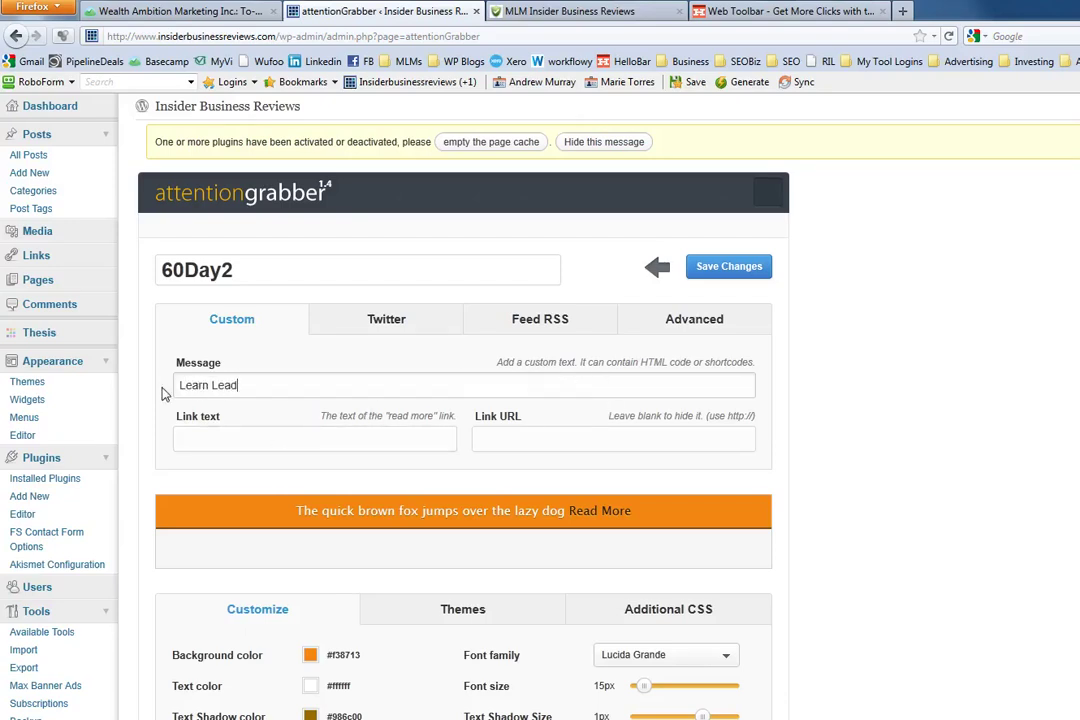
text( Generation (For FREE!)
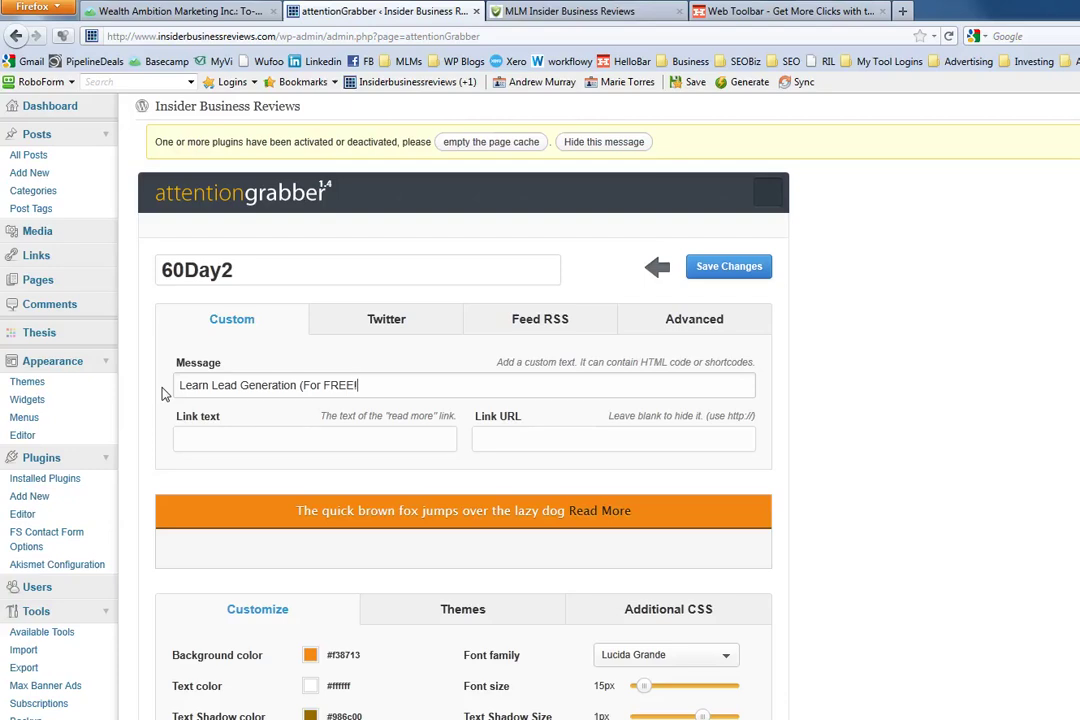
click(195, 433)
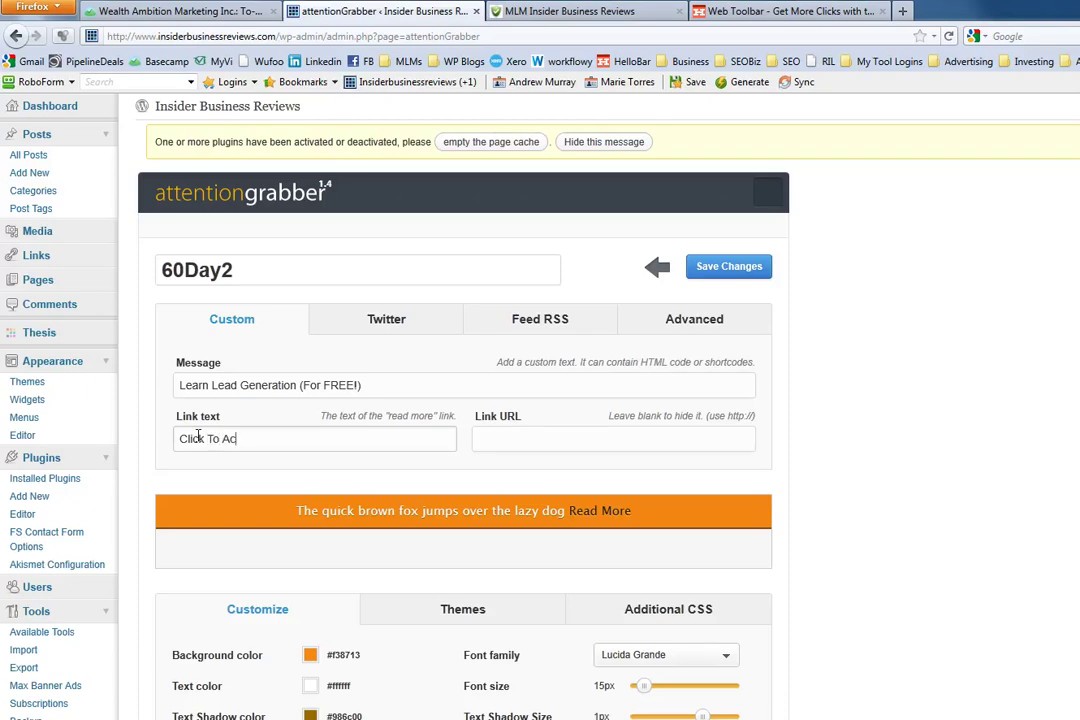
click(615, 442)
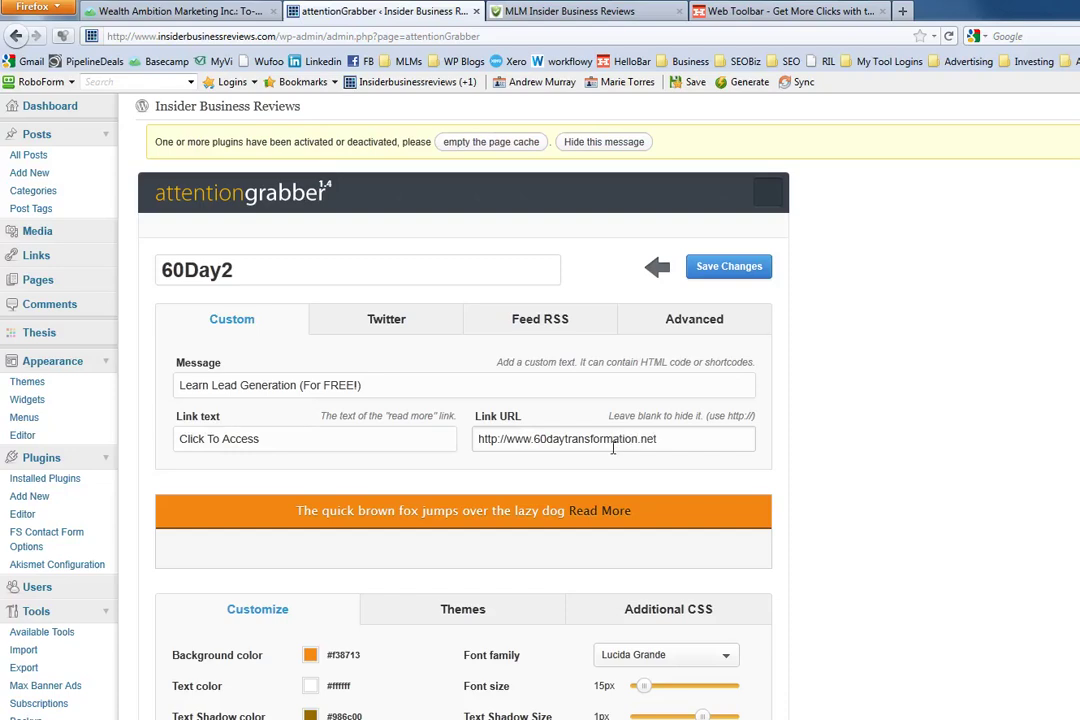
scroll(452, 490, down, 4)
Step: Try the light-blue theme, then keep the orange theme for the bar
click(448, 378)
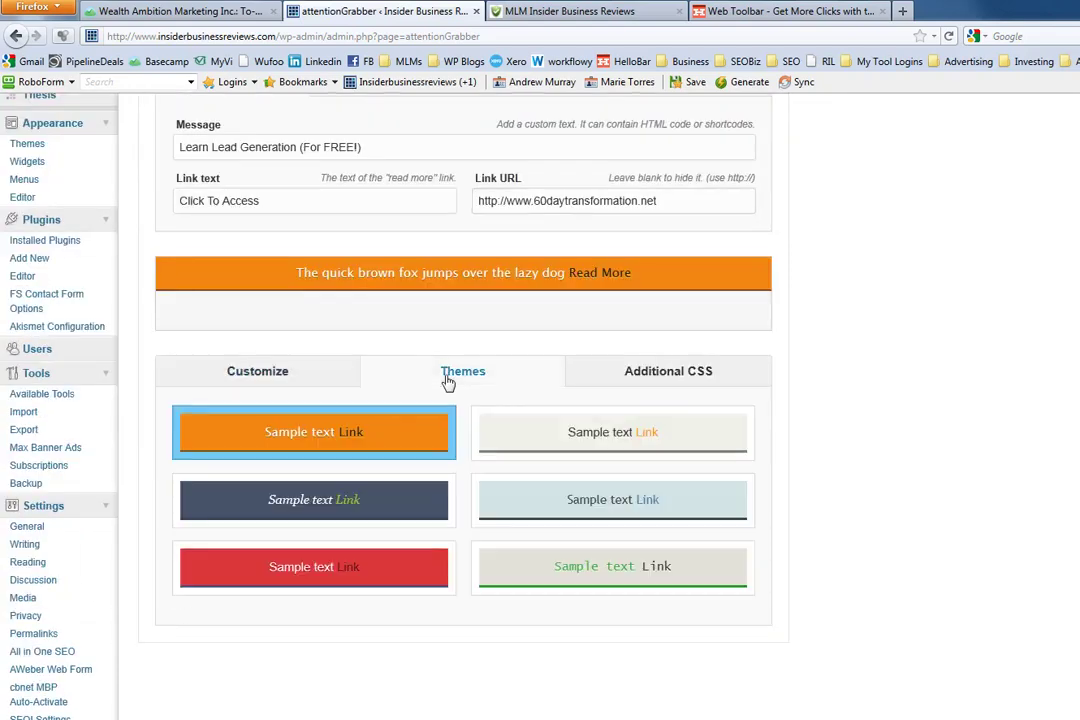
click(557, 497)
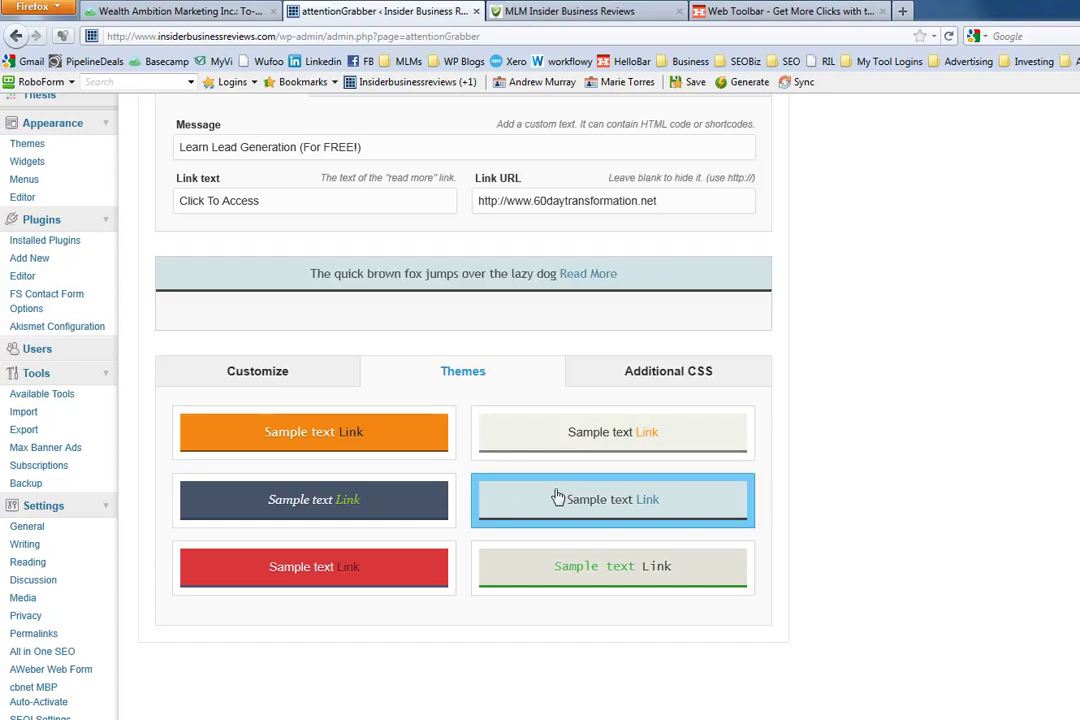
click(320, 438)
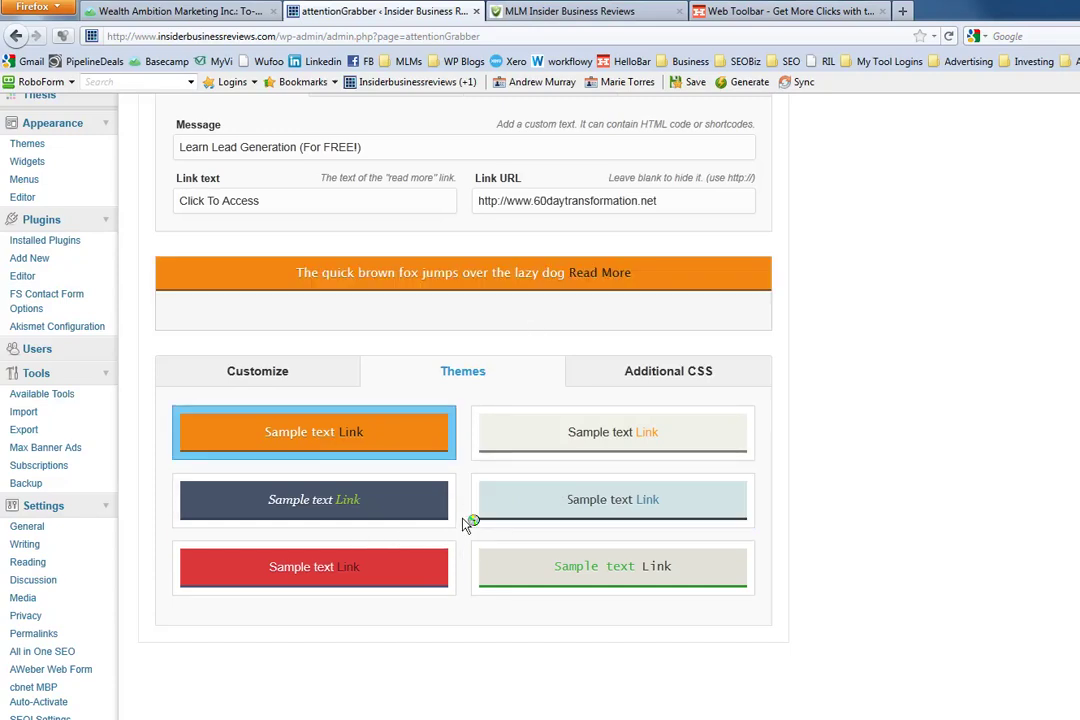
Step: Set the bar text to 19px in Normal style and adjust its height and bottom border
click(283, 378)
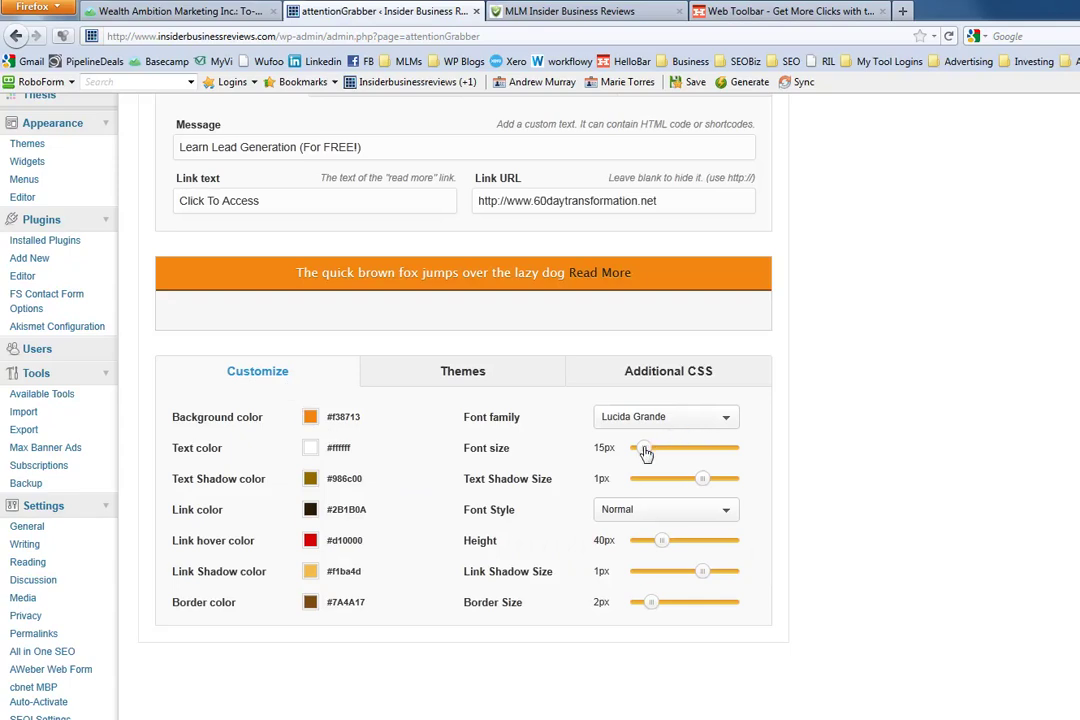
drag(646, 453, 658, 456)
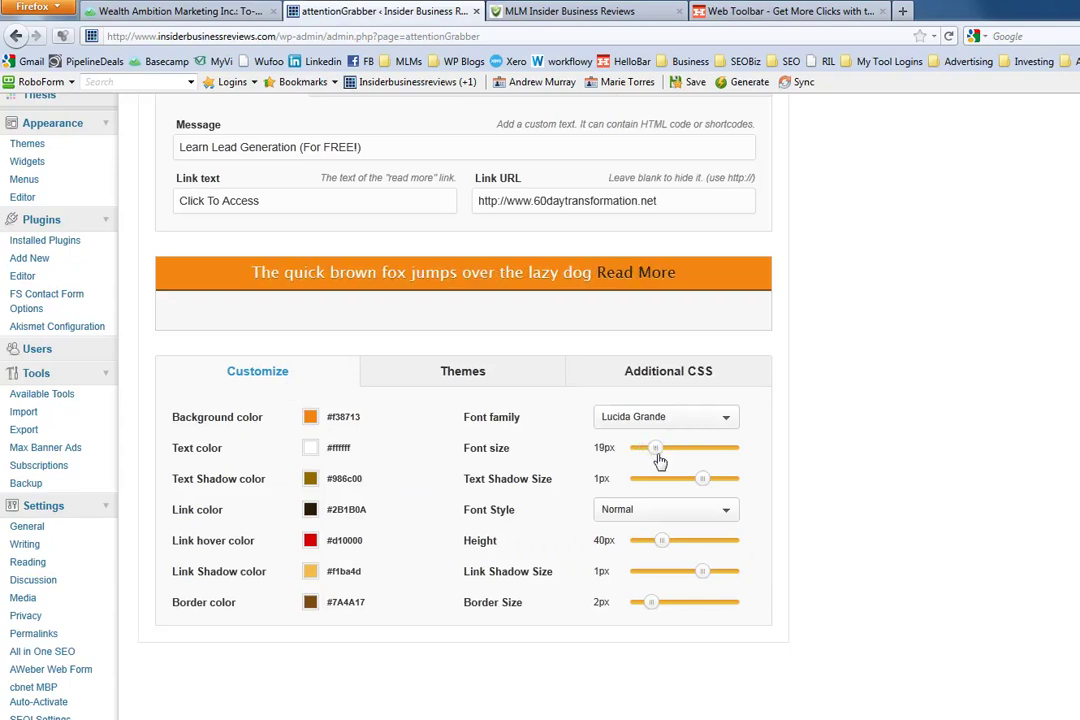
click(716, 509)
key(Escape)
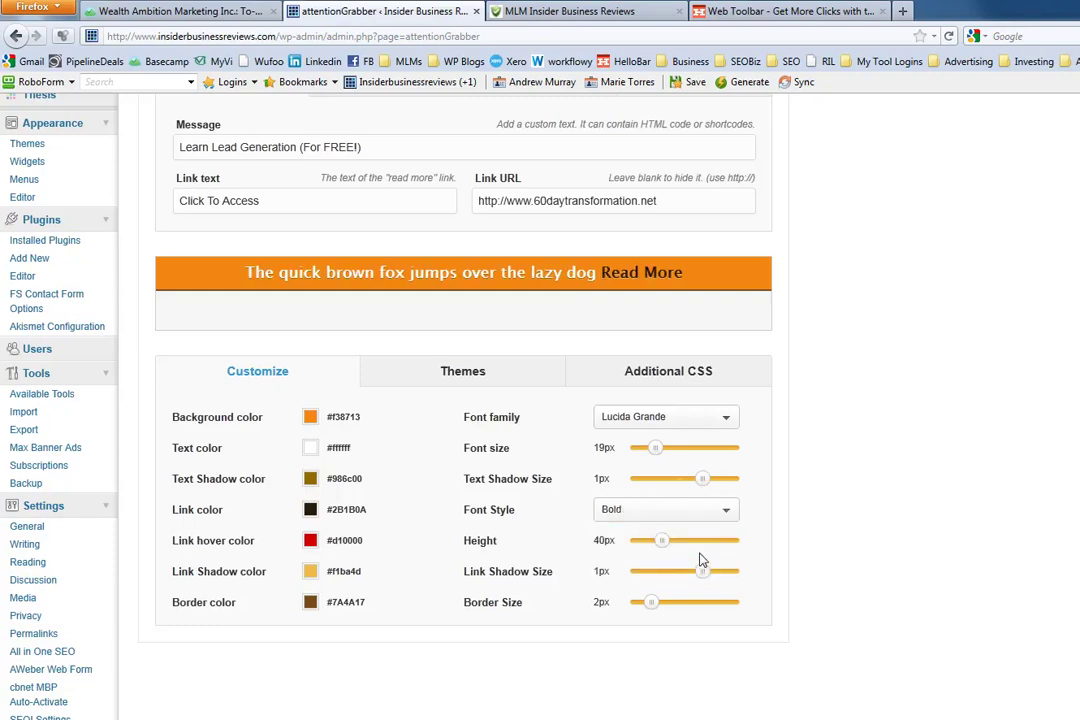
click(716, 512)
key(Escape)
key(Up)
key(Up)
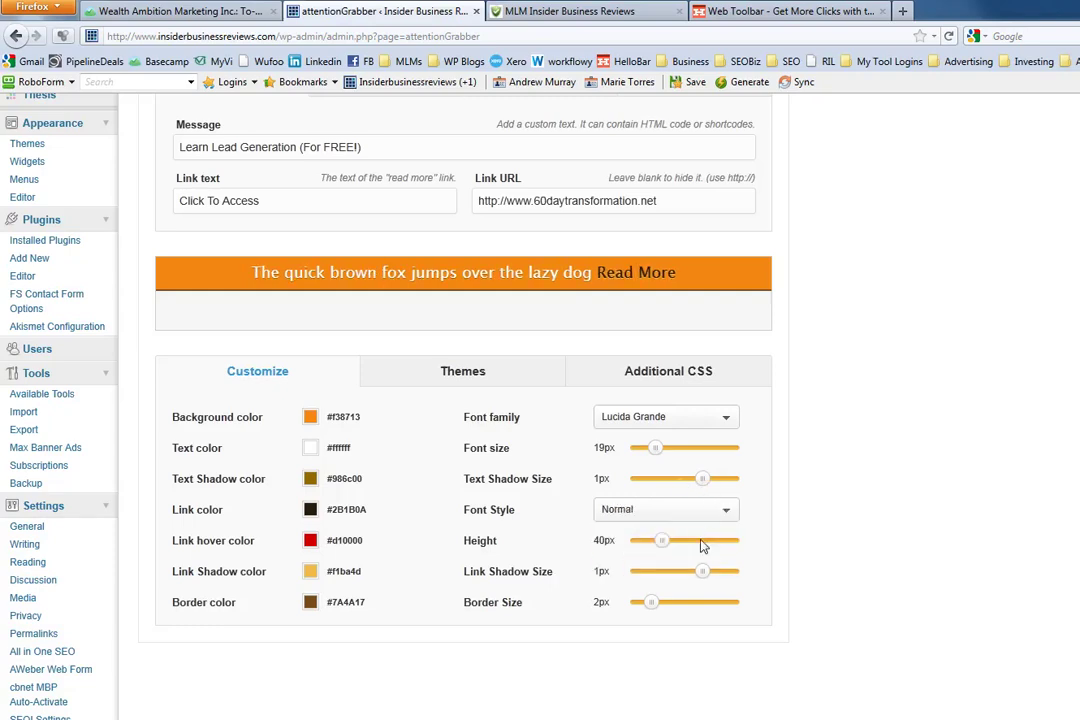
drag(663, 545, 695, 551)
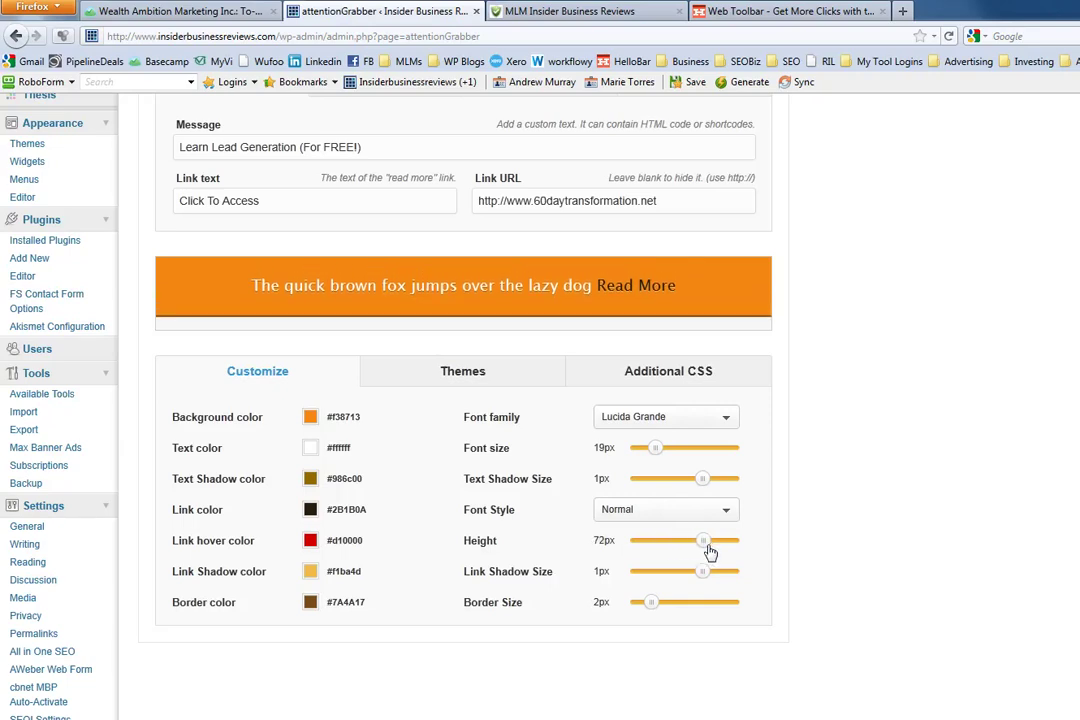
drag(709, 552, 701, 554)
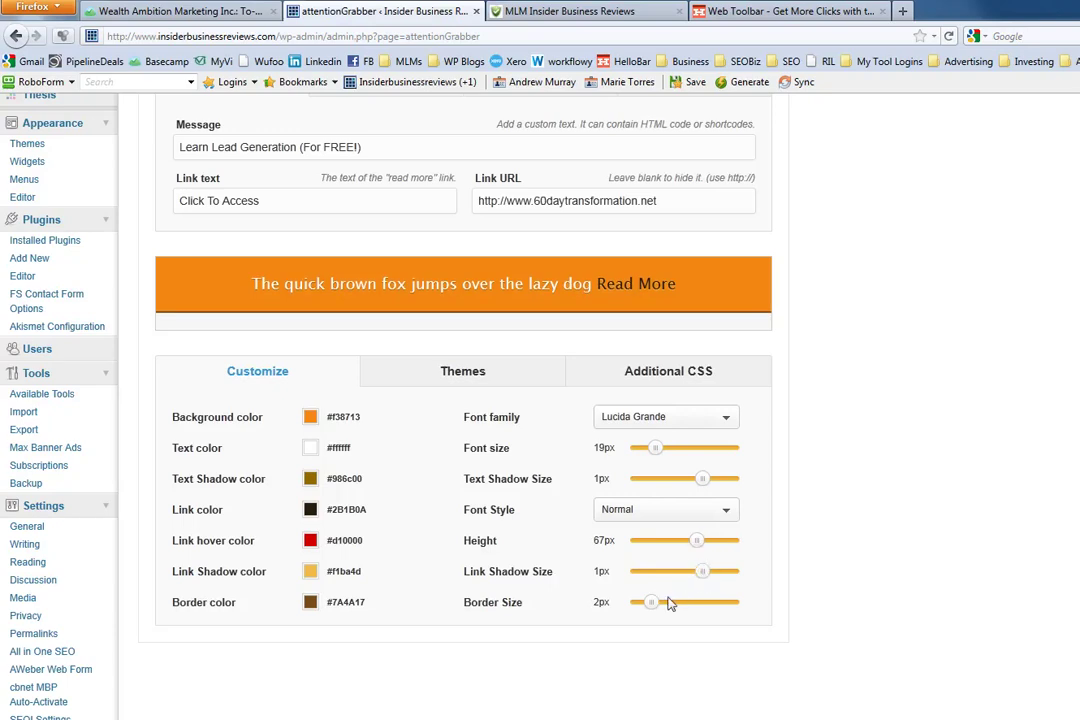
mouse_move(657, 605)
mouse_down()
mouse_move(684, 605)
mouse_move(657, 608)
mouse_up()
Step: Set the font family to Futura and shrink the bar height to 33px
click(699, 418)
click(650, 500)
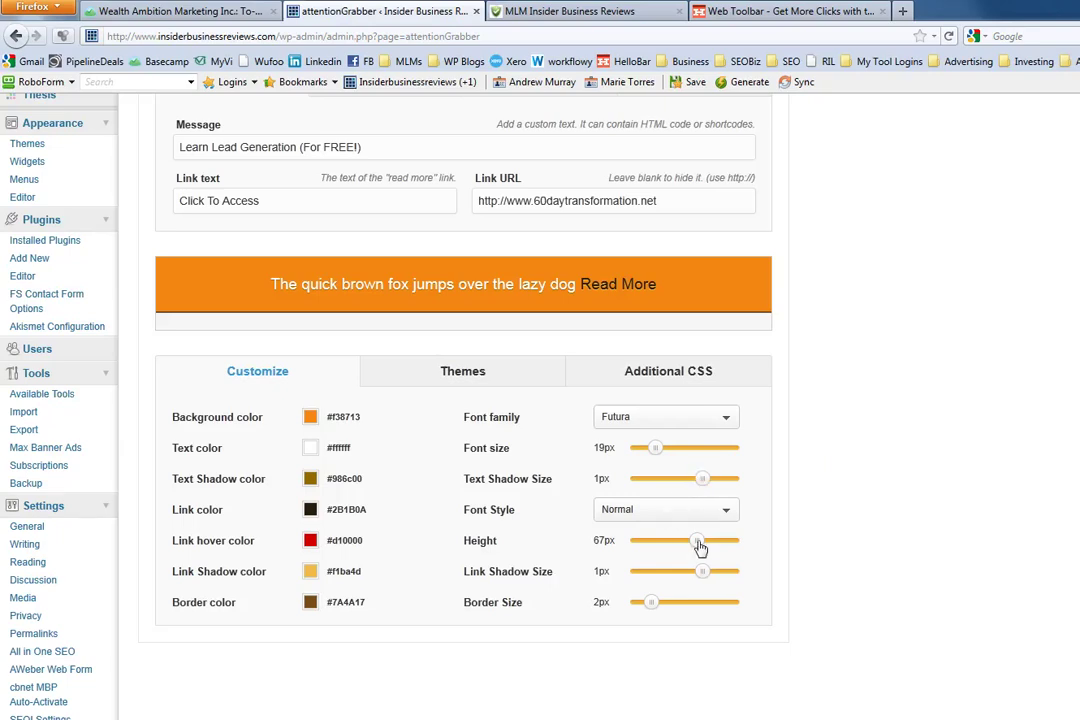
drag(702, 545, 656, 549)
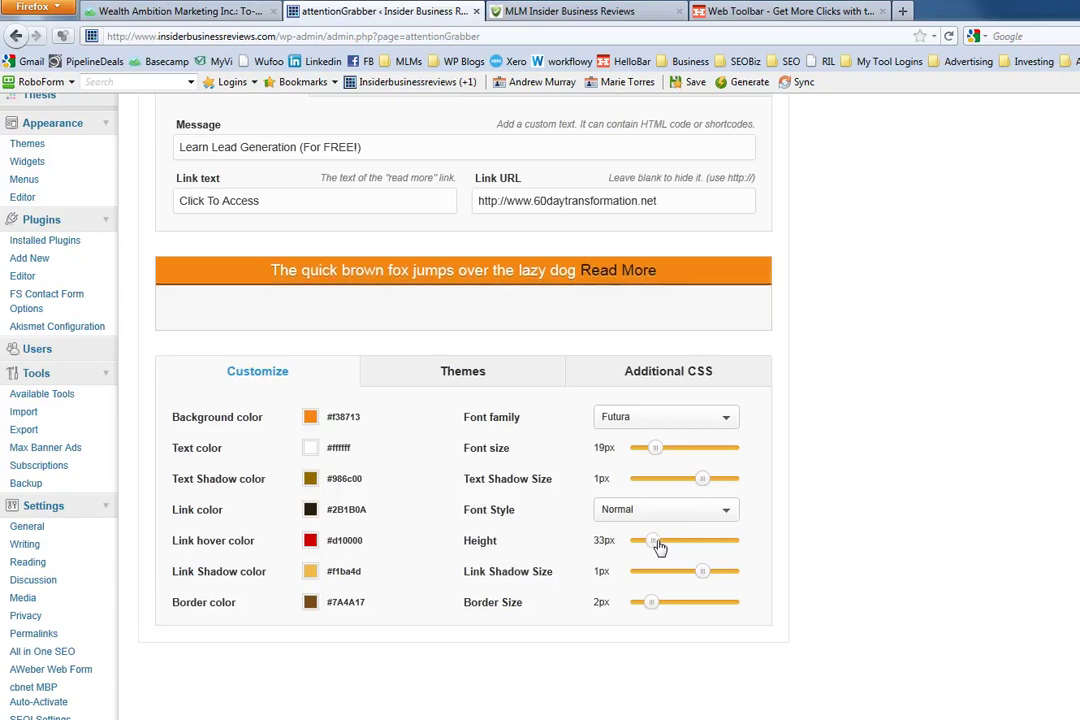
scroll(895, 505, up, 3)
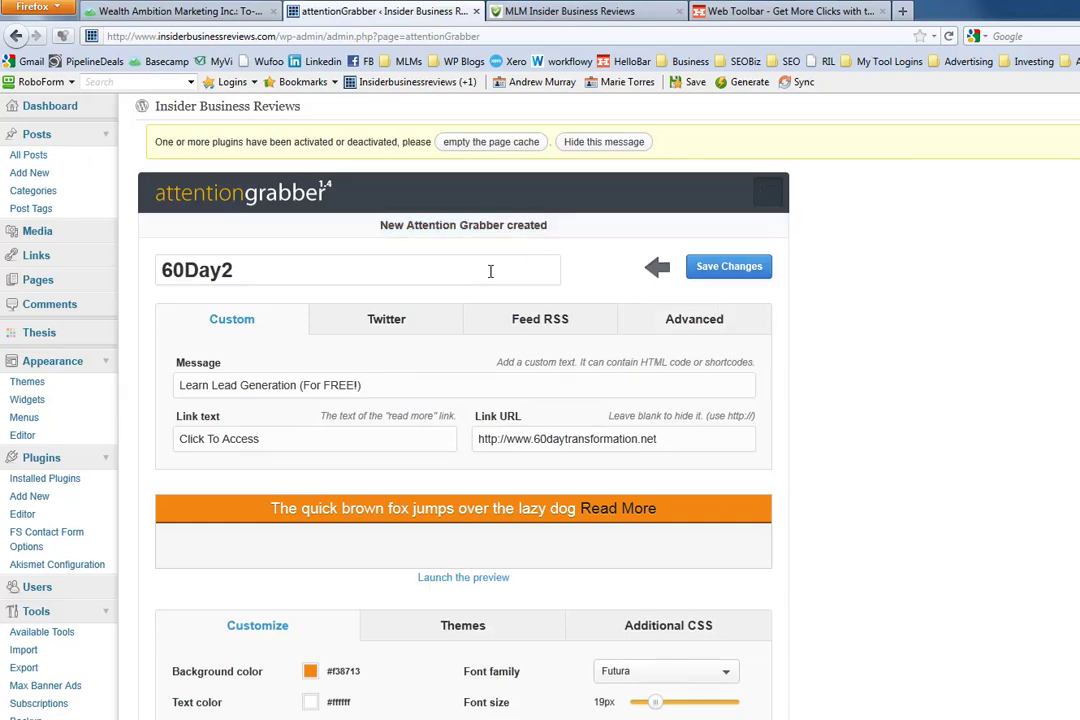
Step: Back on the list, switch 60Day2 on, then reactivate 60Day1 so 60Day2 turns off
scroll(380, 340, down, 7)
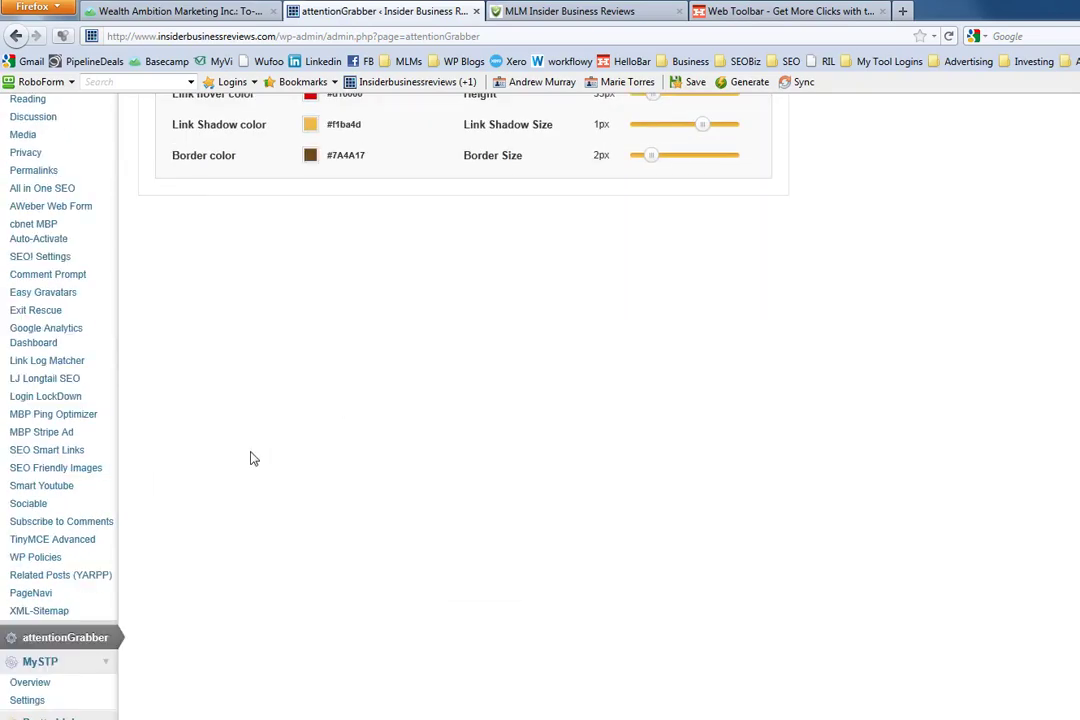
click(82, 645)
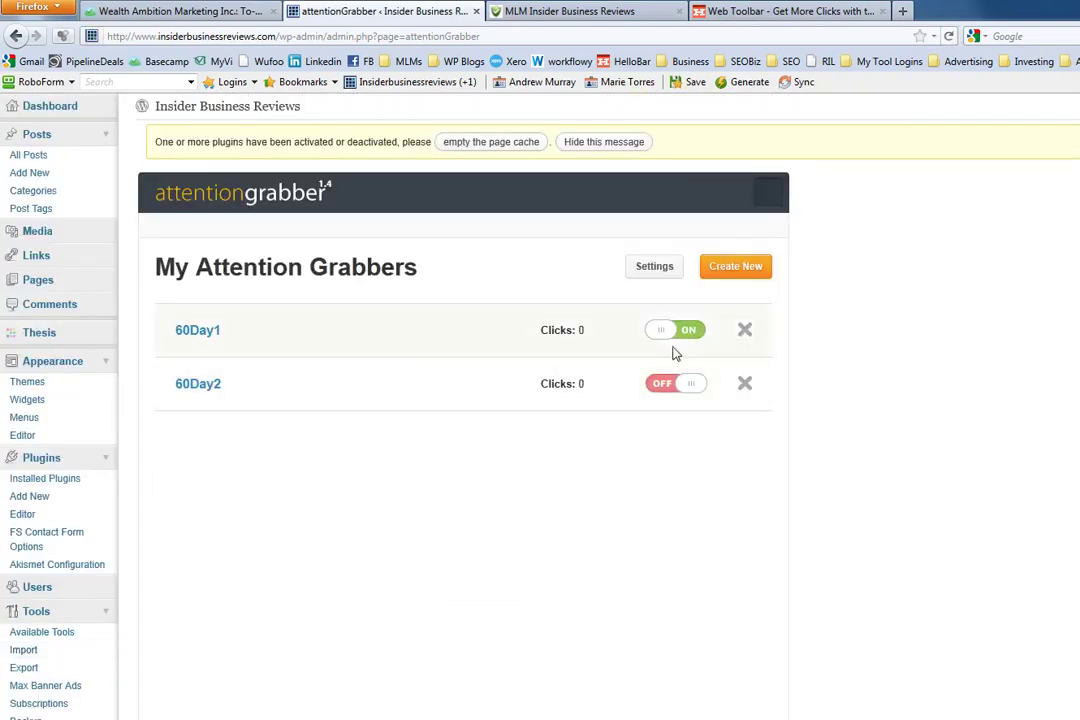
click(663, 387)
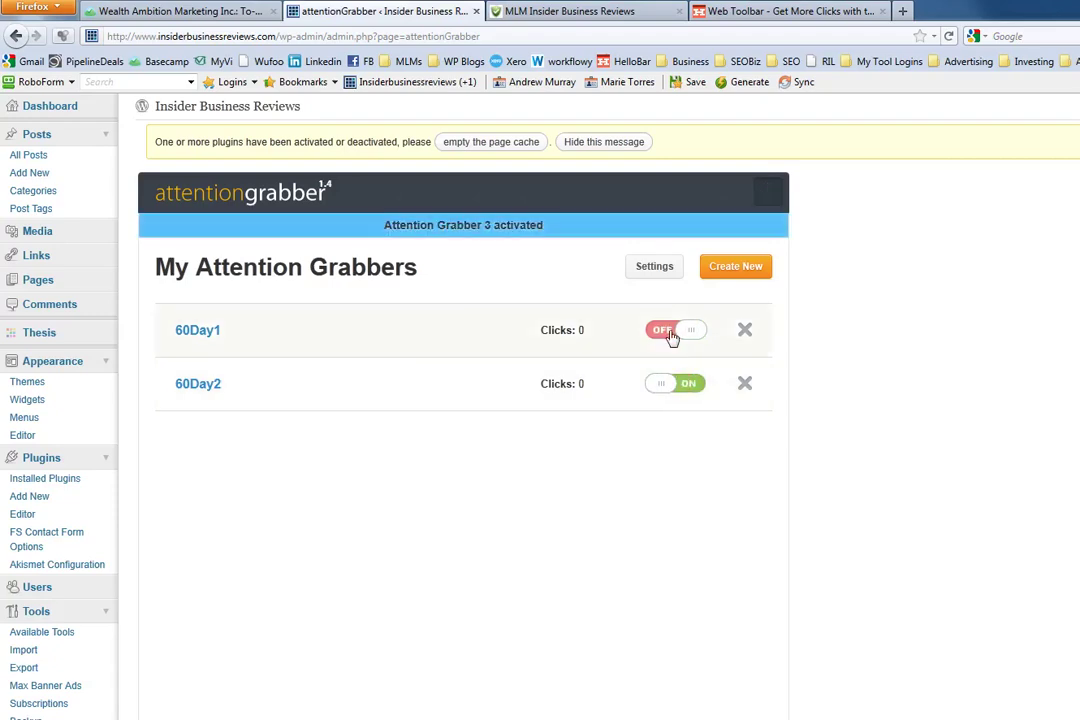
click(661, 331)
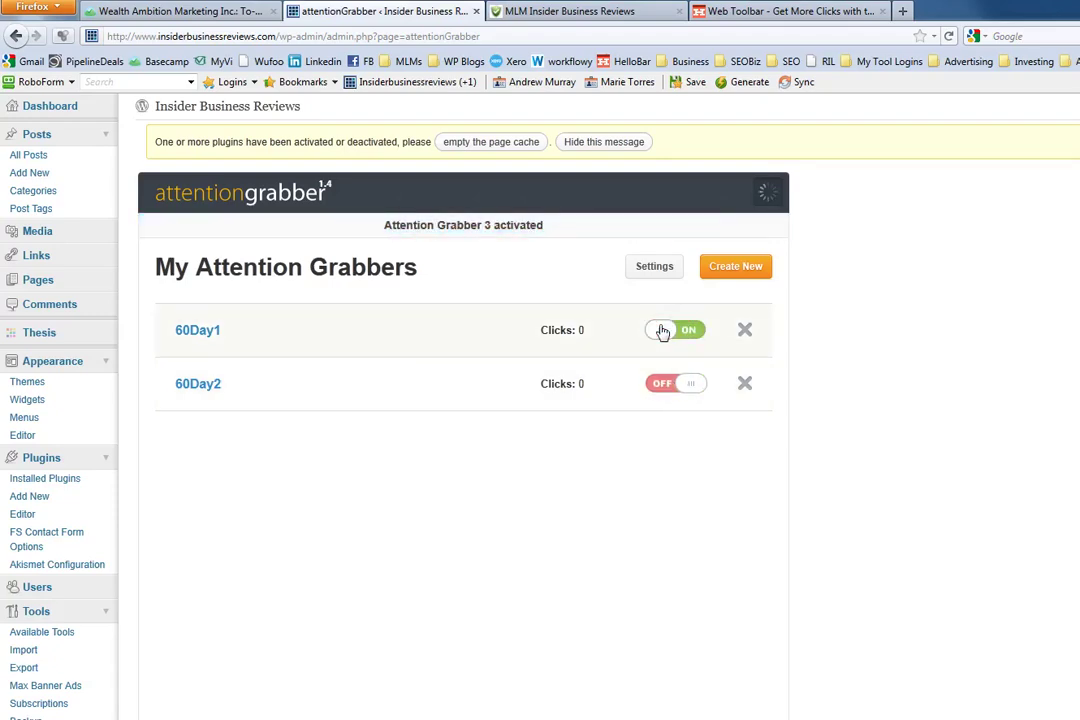